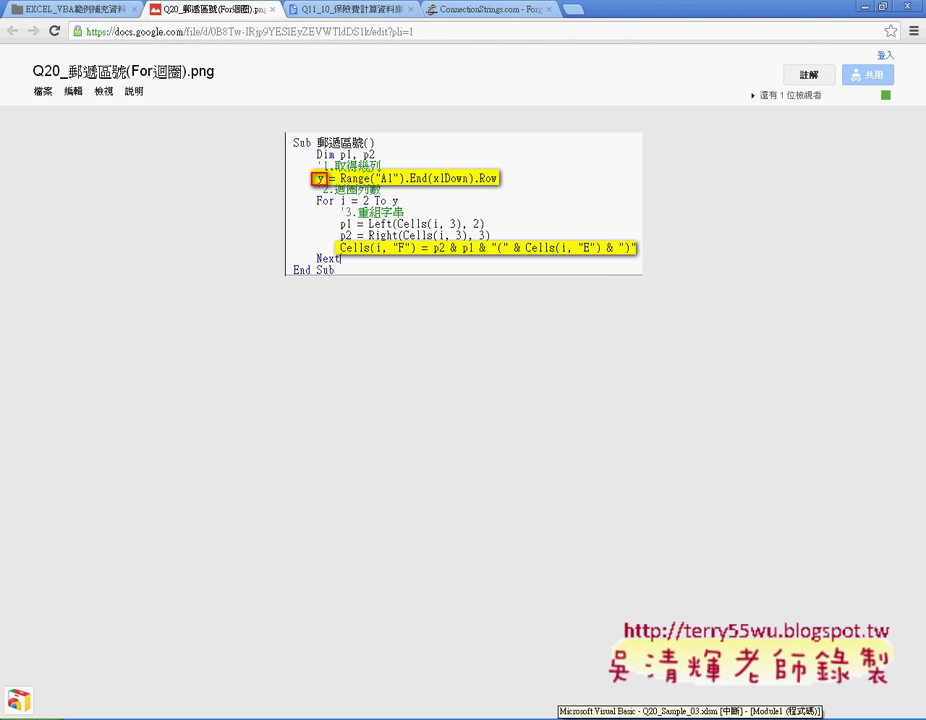
Bring the Visual Basic editor for Q20_Sample_03.xlsm to the front and maximize it
left_click(690, 716)
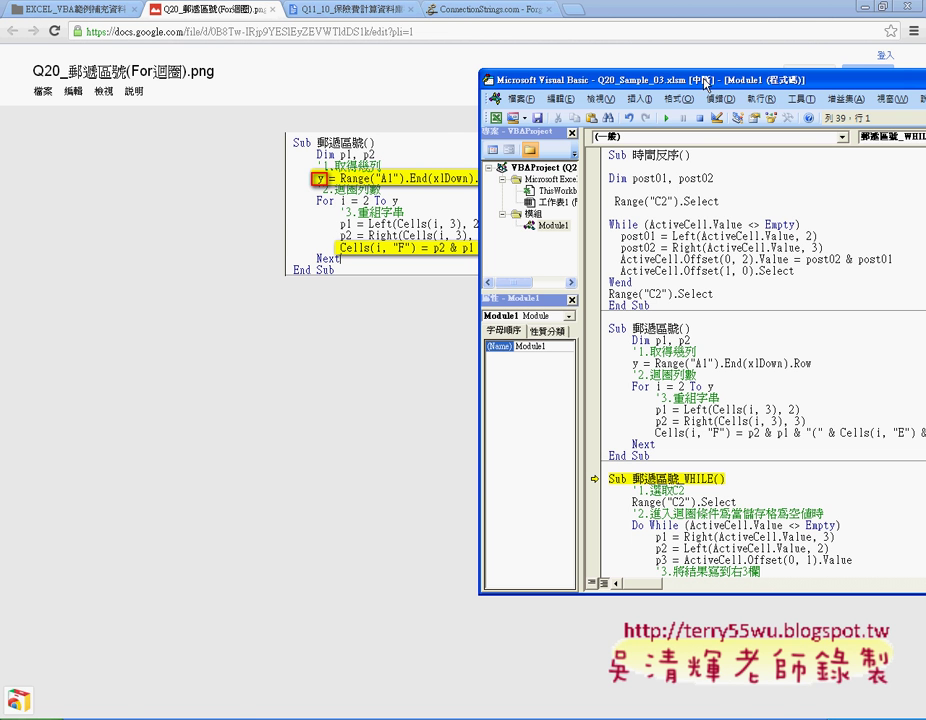
double_click(704, 86)
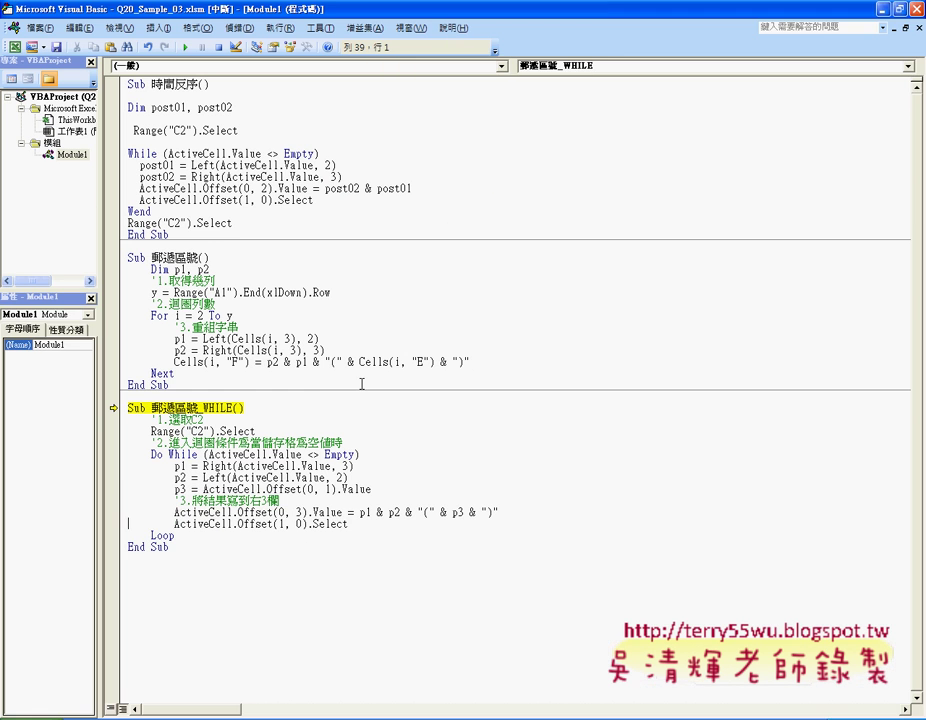
Reset the paused macro, then start Insert > Procedure and cancel it without adding one
left_click(217, 47)
left_click_drag(151, 408, 232, 408)
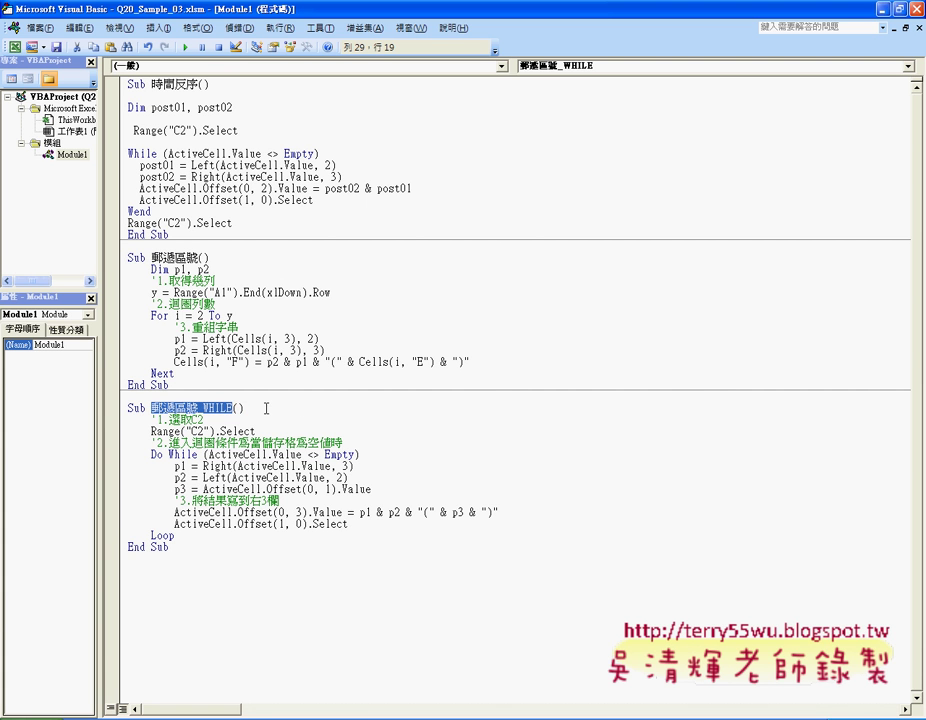
left_click(157, 28)
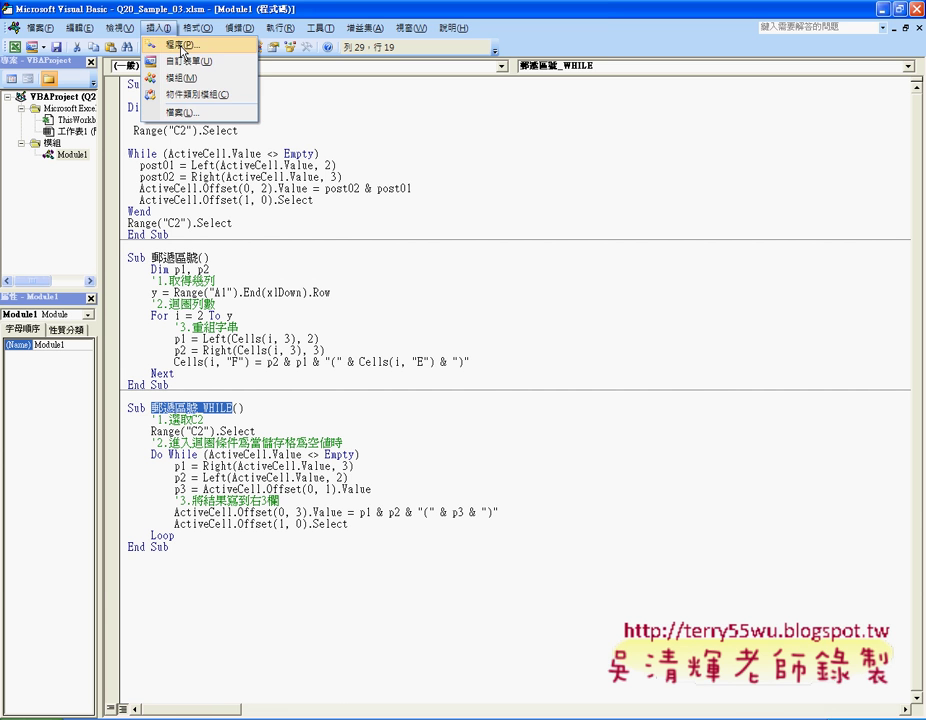
left_click(180, 43)
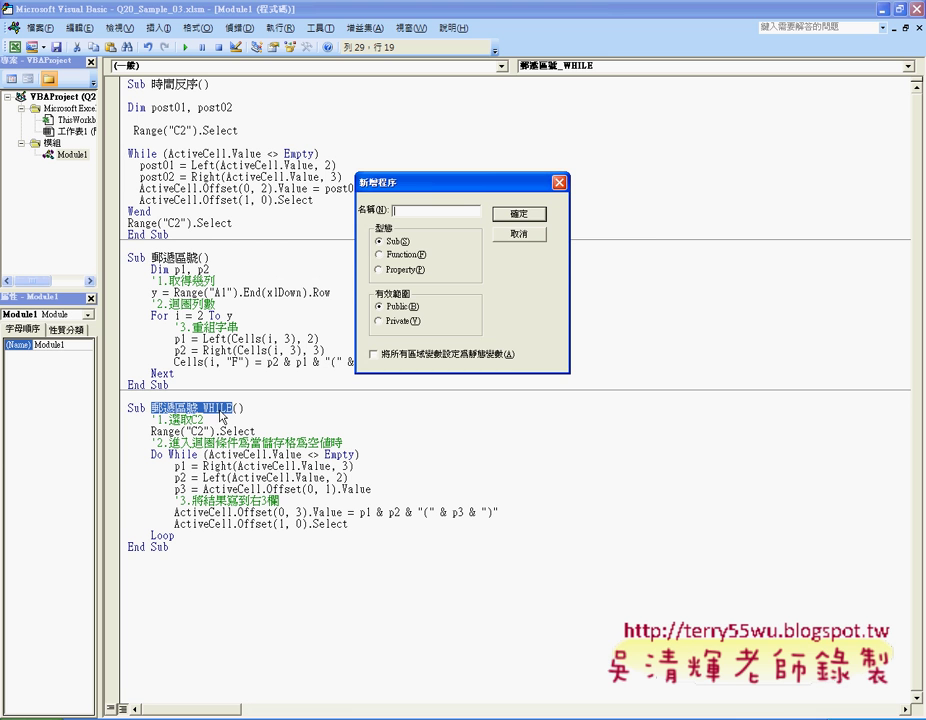
left_click(525, 233)
left_click(258, 423)
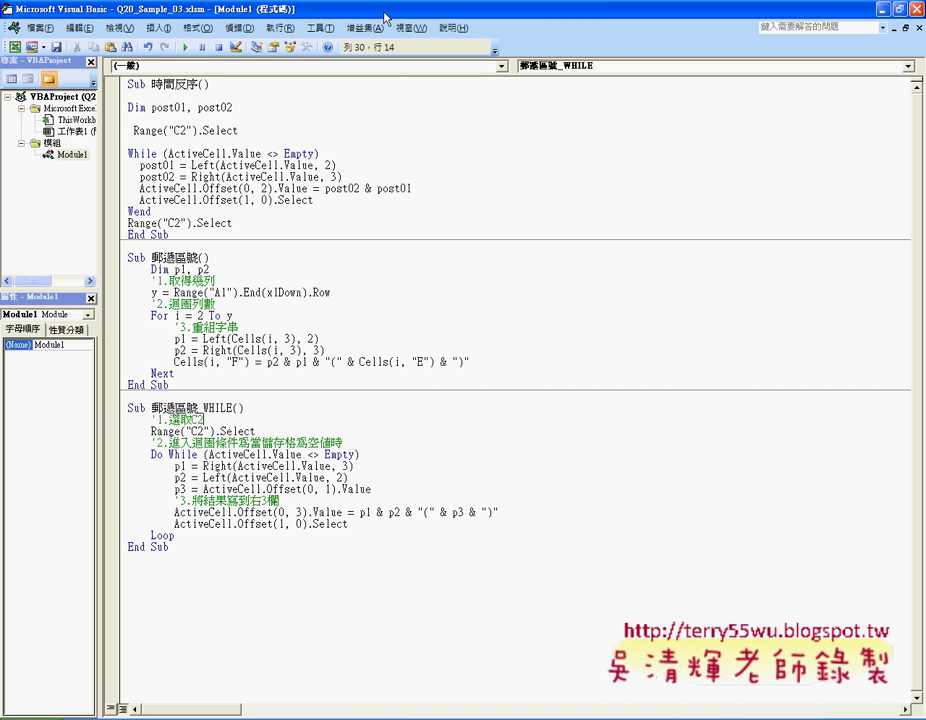
Restore the editor to a smaller window beside the Excel postal-code sheet
double_click(284, 10)
left_click(625, 8)
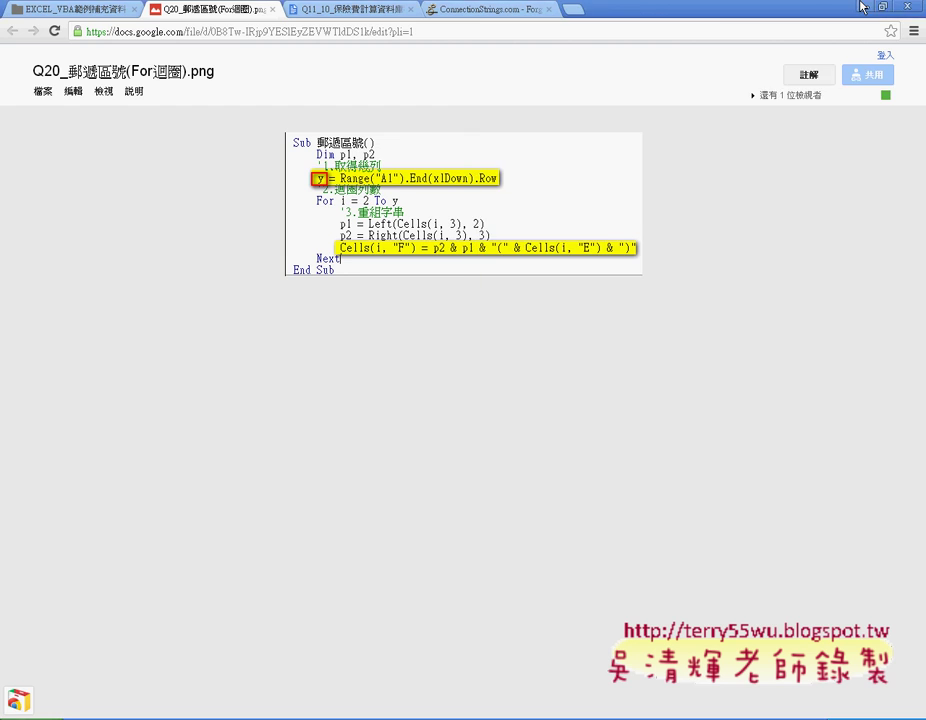
left_click(858, 5)
key("alt+F11")
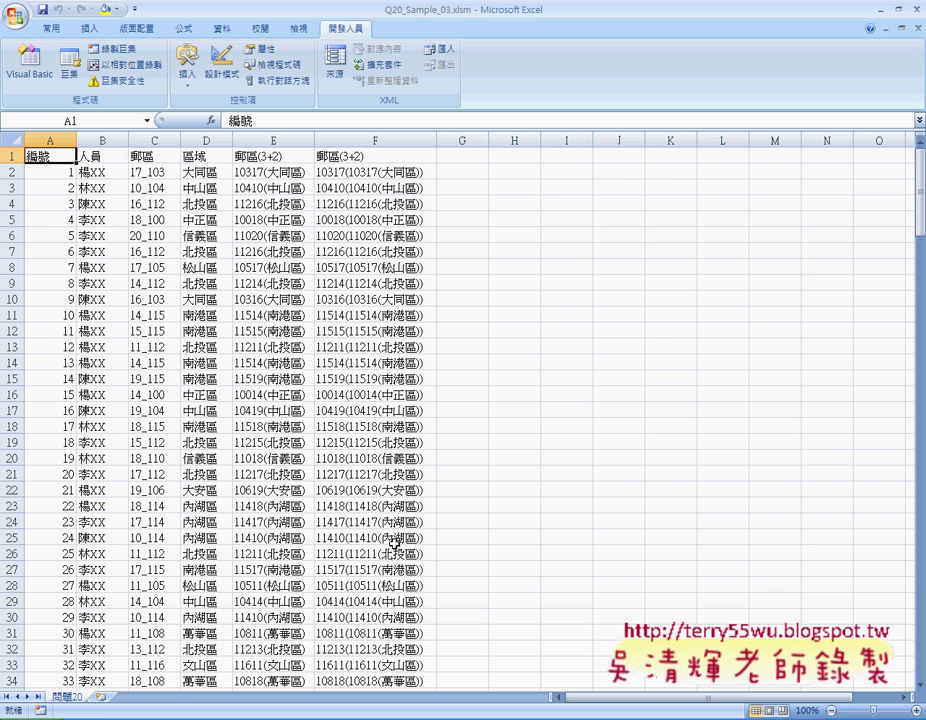
key("alt+F11")
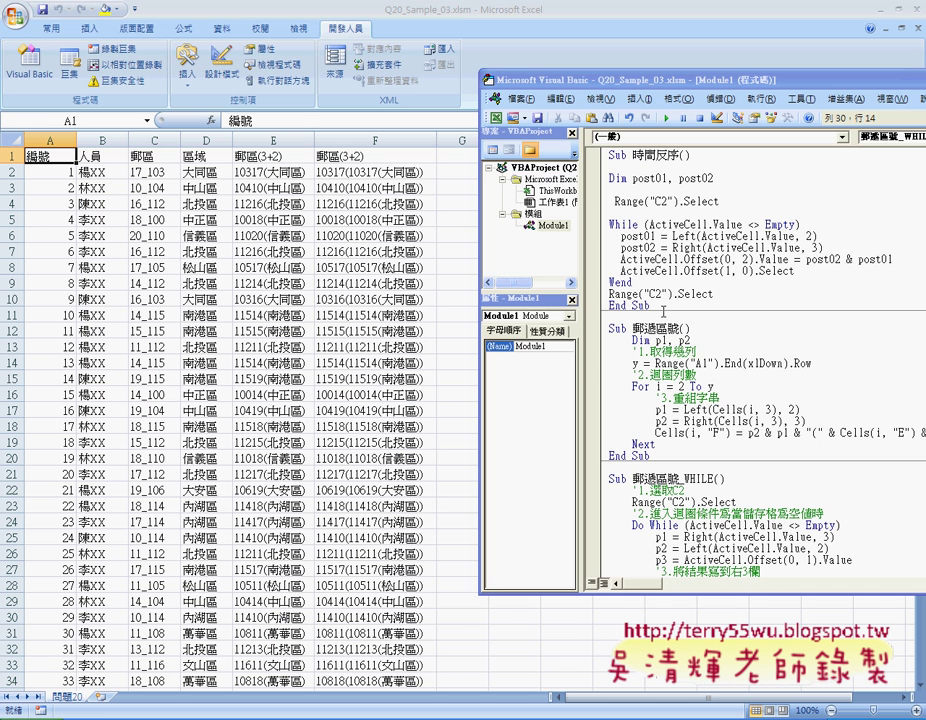
Move the editor window up-left and make it taller to show the whole 郵遞區號_WHILE procedure
left_click_drag(632, 386, 720, 386)
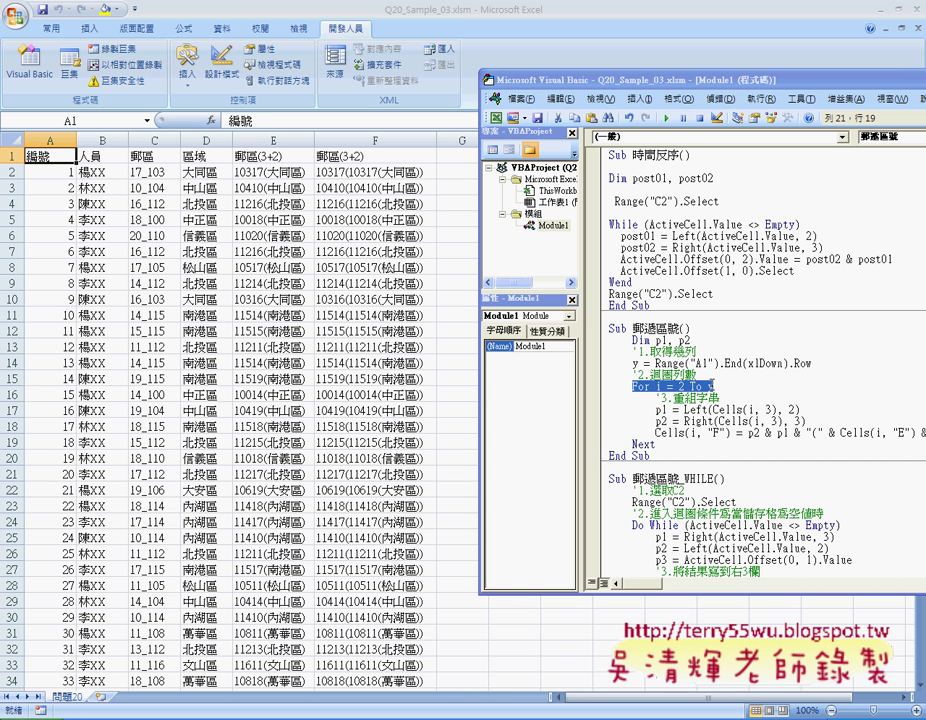
mouse_move(650, 80)
left_mouse_down()
mouse_move(578, 75)
mouse_move(542, 34)
left_mouse_up()
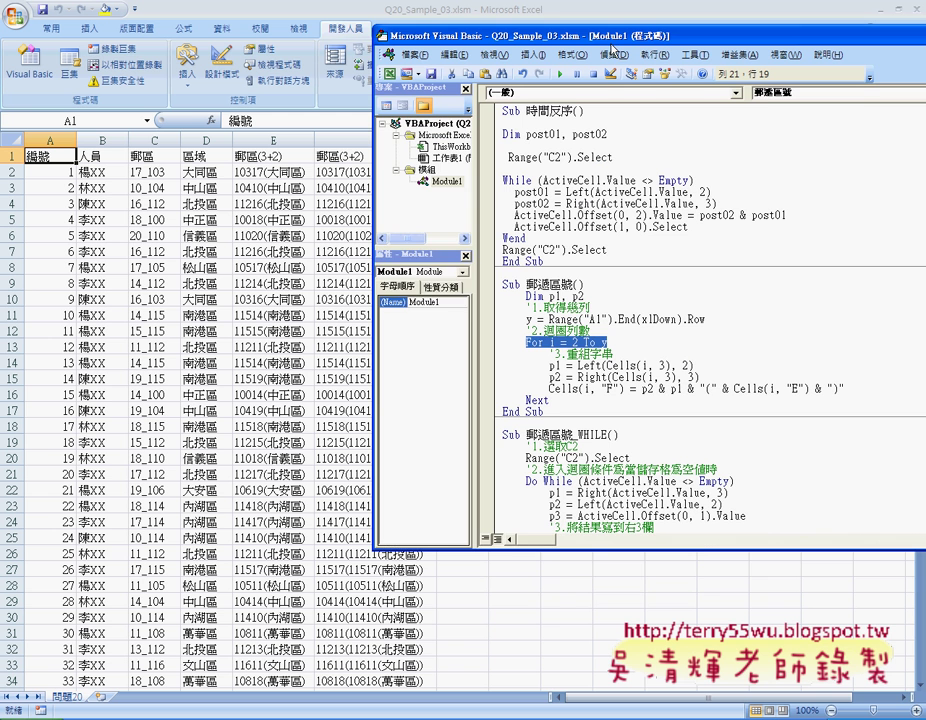
left_click_drag(703, 551, 703, 668)
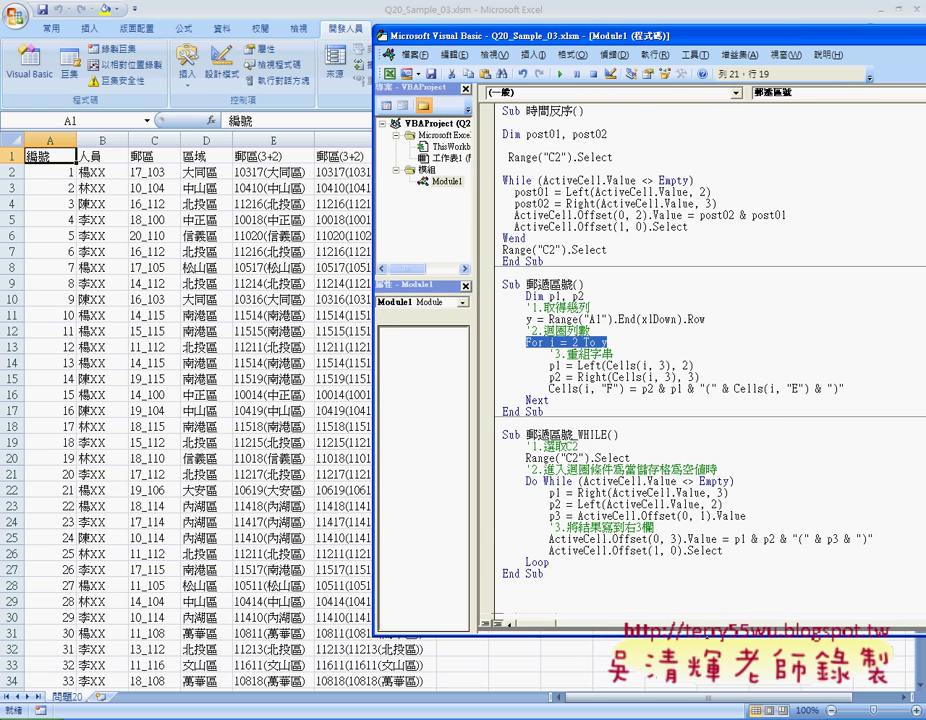
Remove 'Do' from the loop header and replace 'Loop' with 'Wend', highlighting the condition and body
double_click(533, 481)
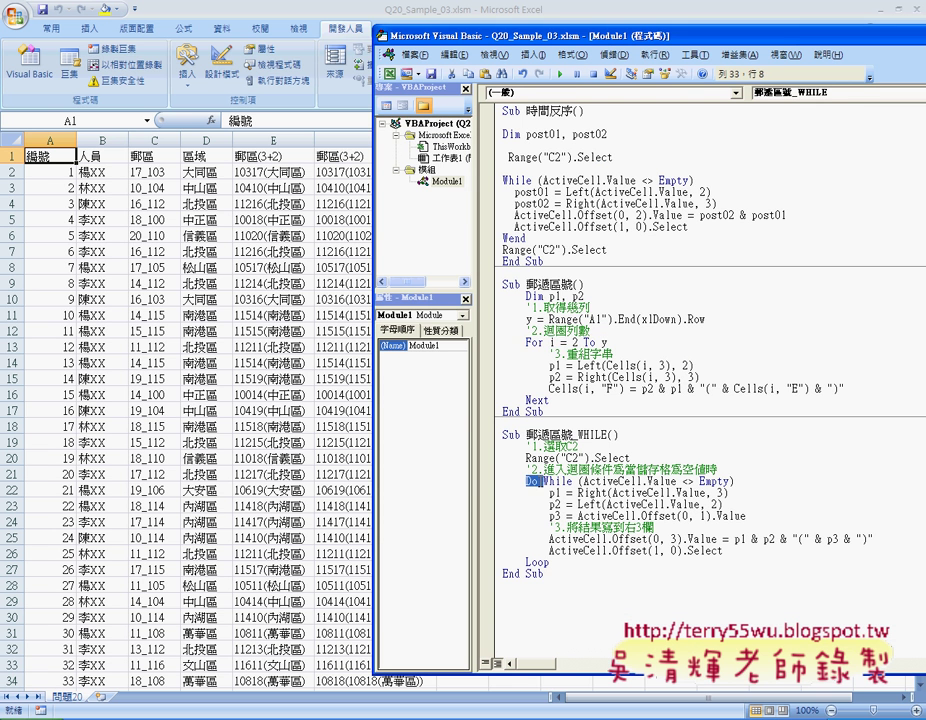
left_click(541, 481)
key("Delete")
key("Delete")
key("Delete")
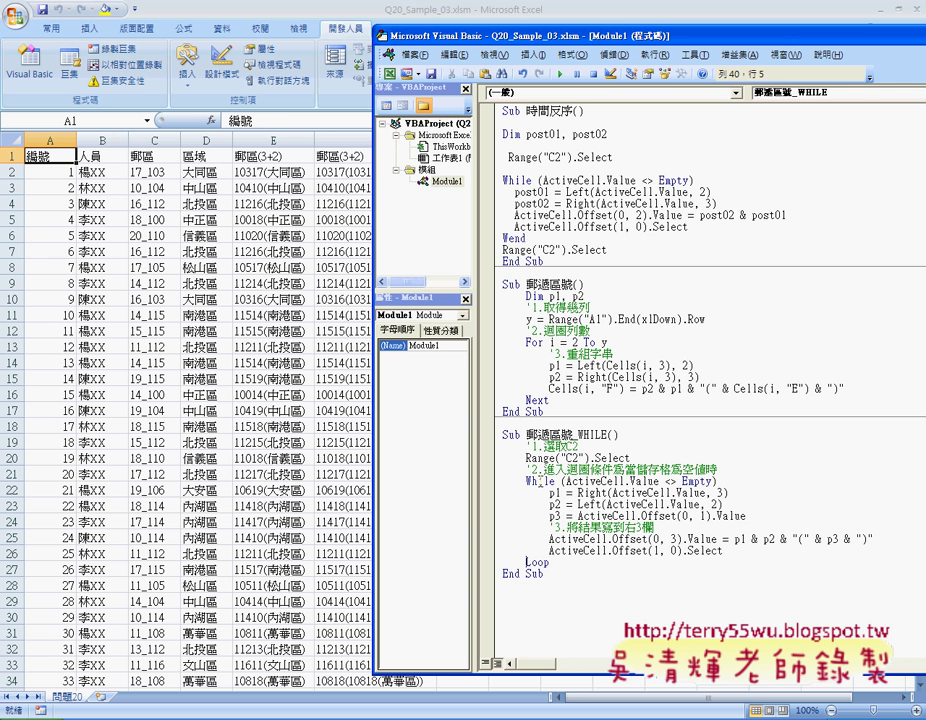
key("shift+End")
type("w")
double_click(538, 481)
left_click_drag(562, 481, 721, 482)
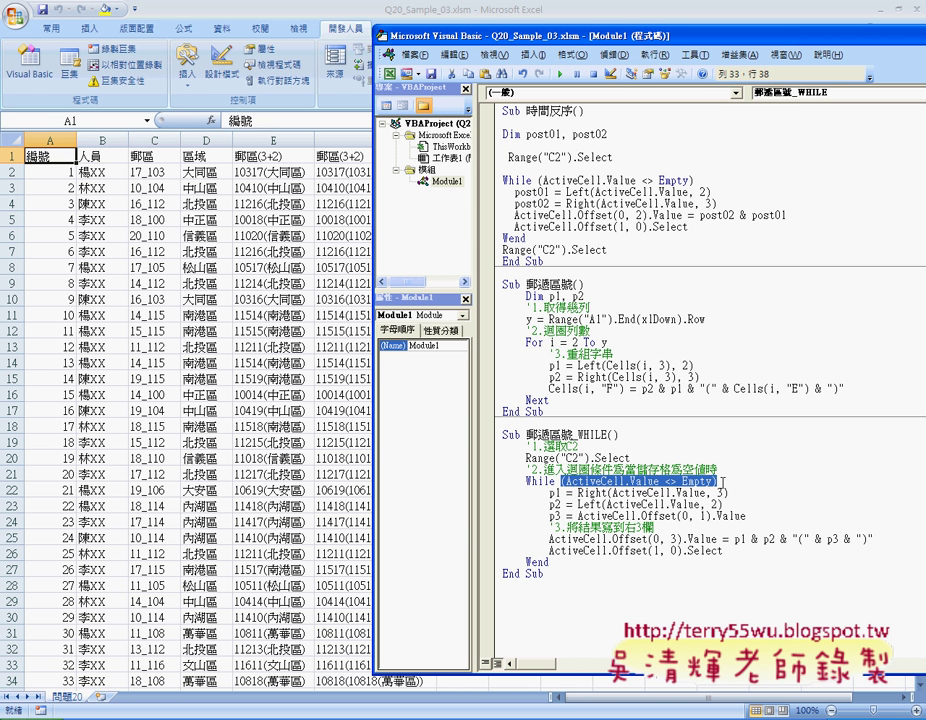
left_click_drag(727, 549, 503, 492)
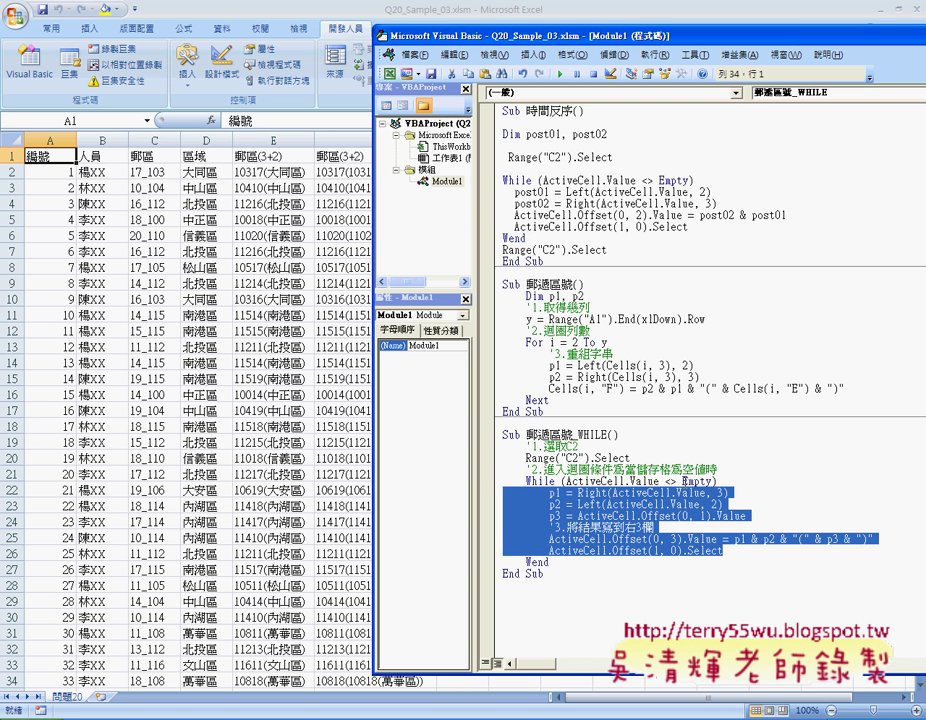
double_click(669, 481)
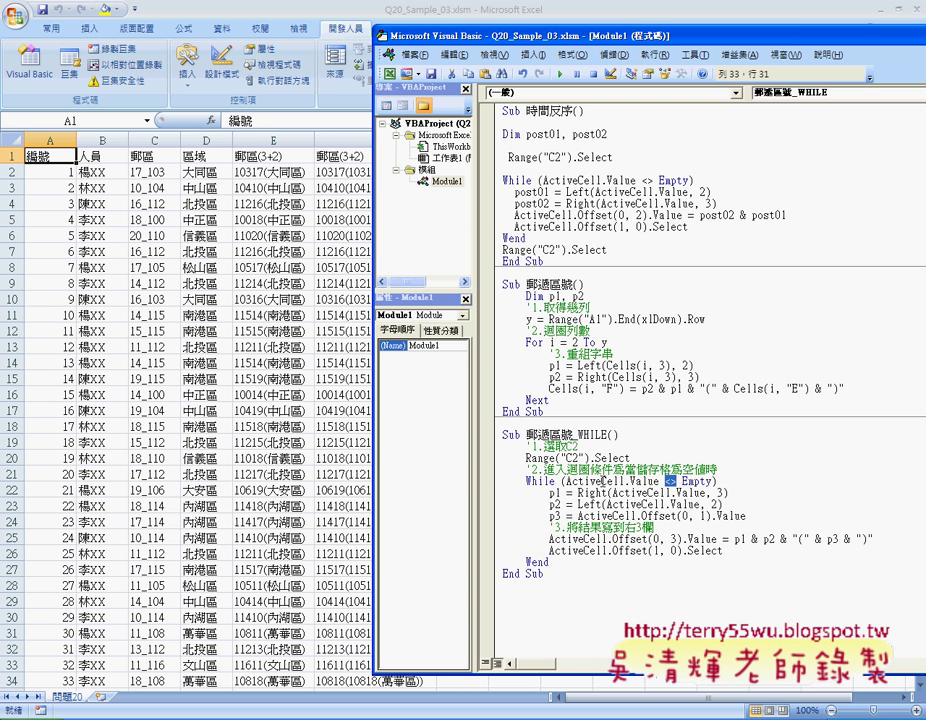
left_click_drag(567, 481, 659, 481)
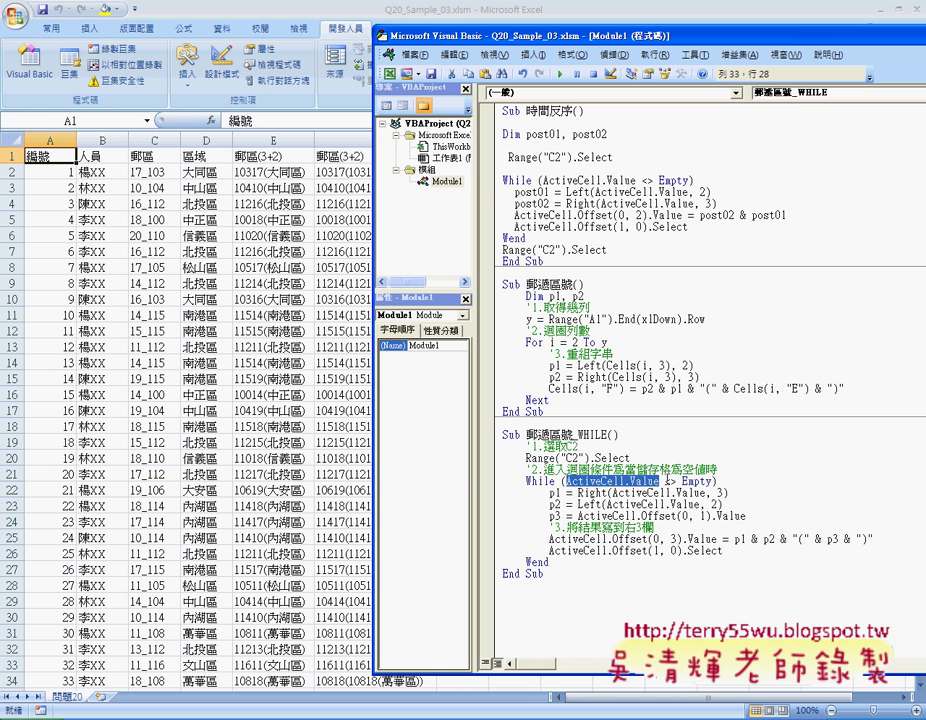
left_click_drag(665, 481, 710, 481)
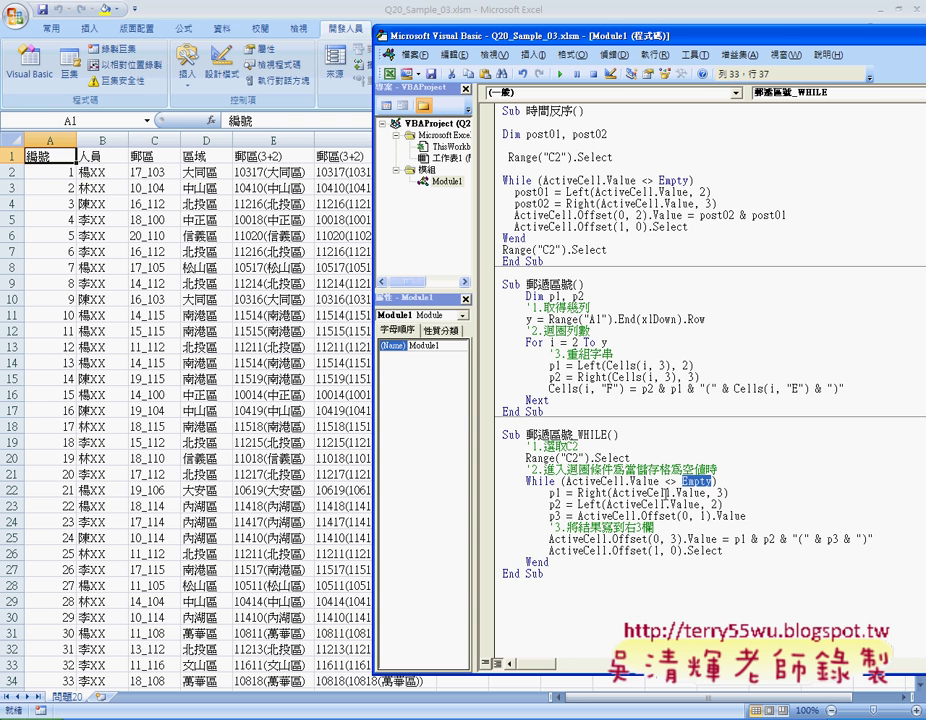
left_click(665, 481)
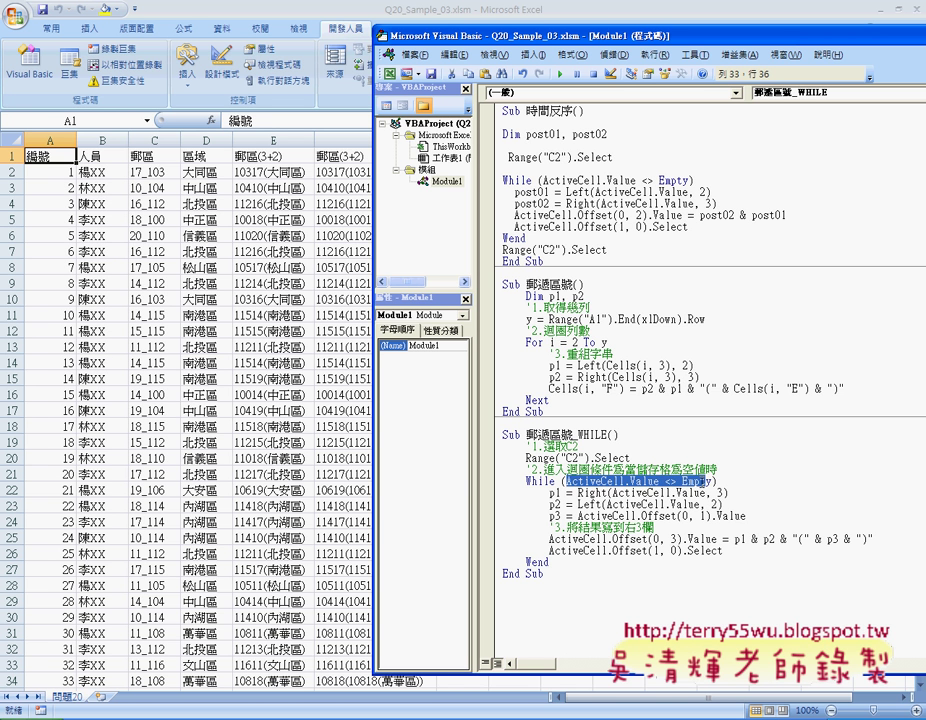
left_click_drag(566, 481, 712, 481)
left_click(549, 342)
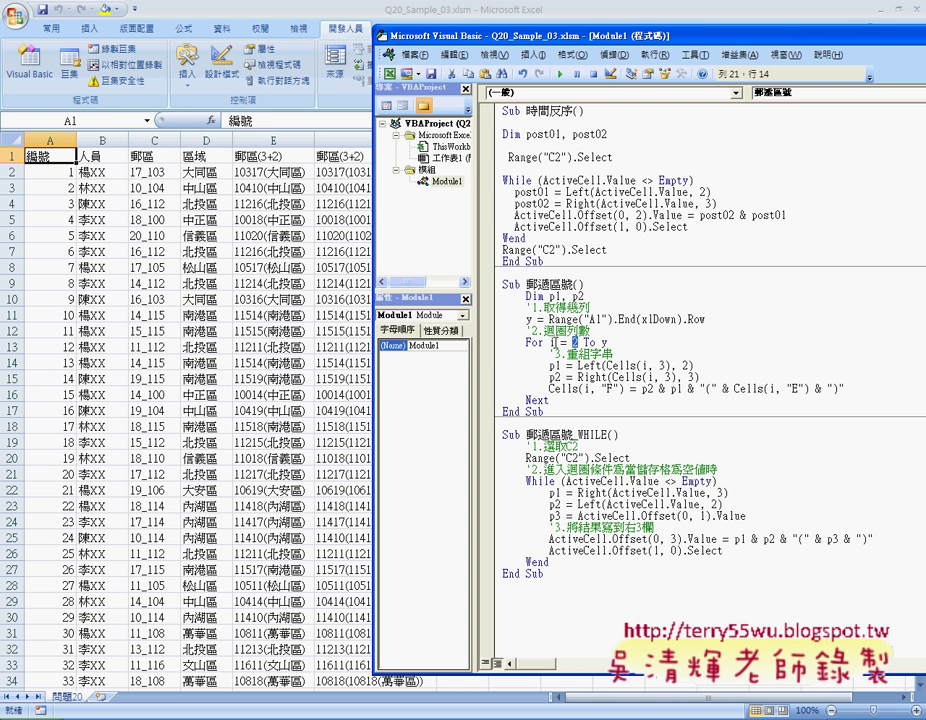
double_click(552, 342)
double_click(604, 342)
left_click_drag(722, 551, 549, 551)
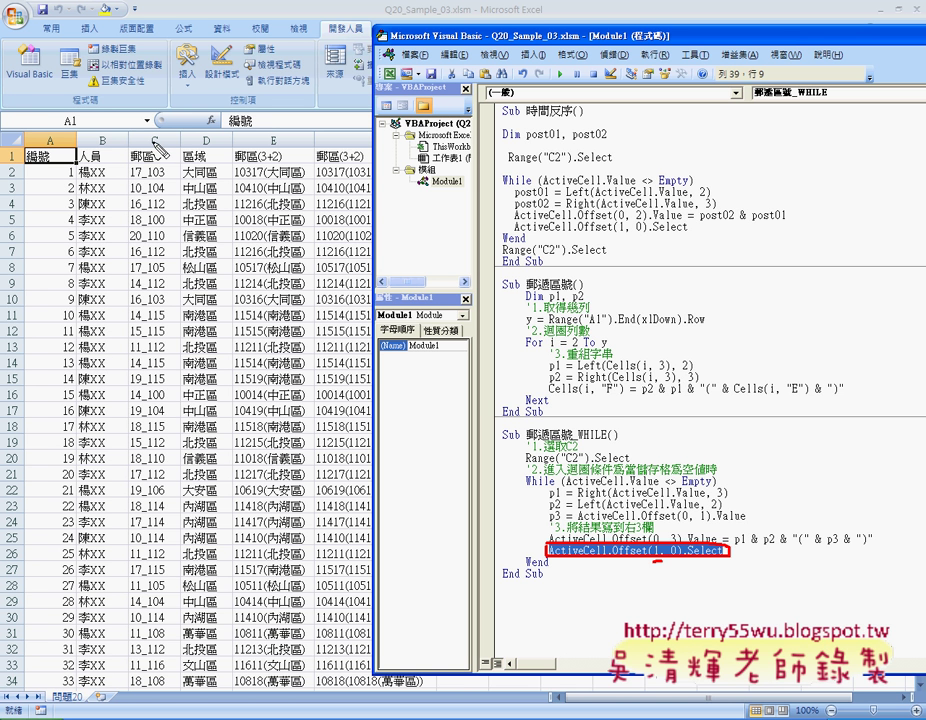
Mark in red column C, the Range("C2").Select line, cell C2's 17_103, and the p1 and p2 lines
left_click_drag(163, 134, 170, 146)
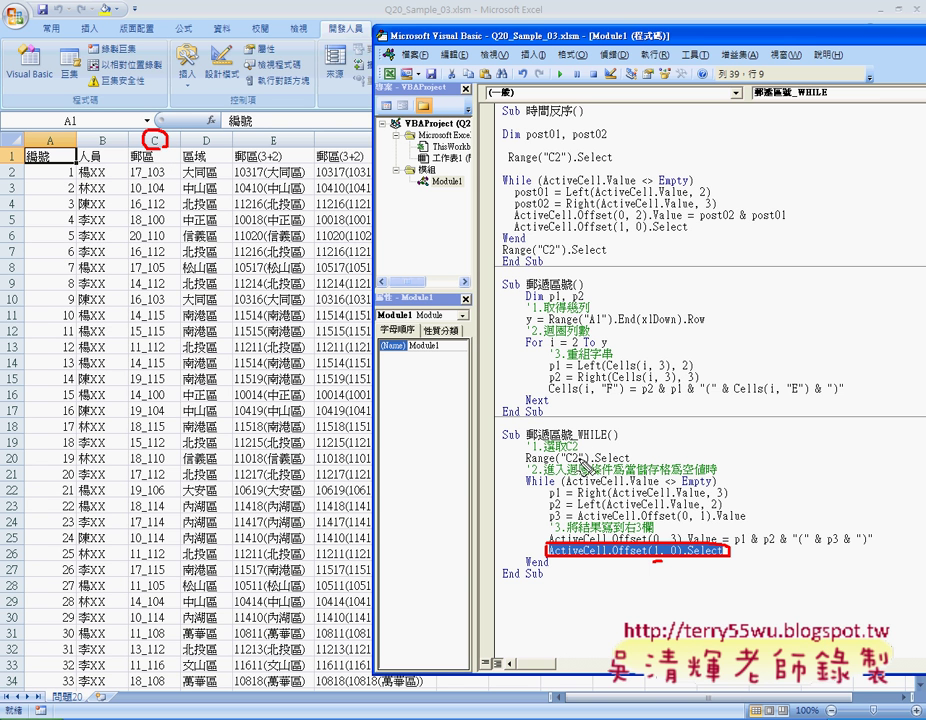
left_click_drag(569, 462, 601, 463)
left_click_drag(522, 452, 628, 466)
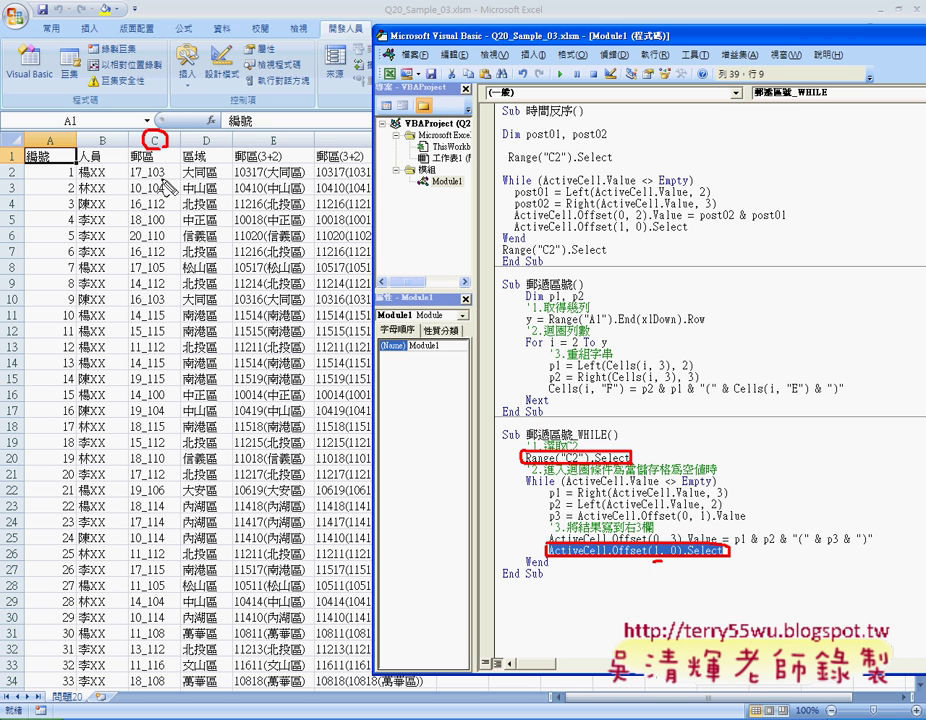
left_click_drag(165, 176, 168, 178)
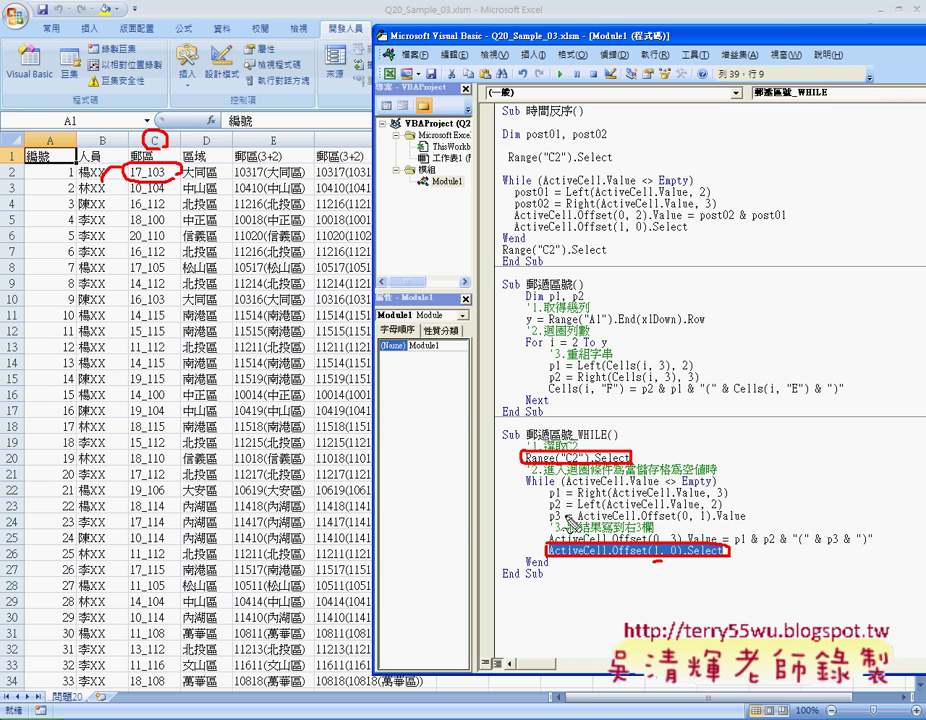
mouse_move(556, 483)
left_mouse_down()
mouse_move(567, 495)
mouse_move(558, 512)
mouse_move(600, 473)
left_mouse_up()
left_click_drag(591, 501, 605, 497)
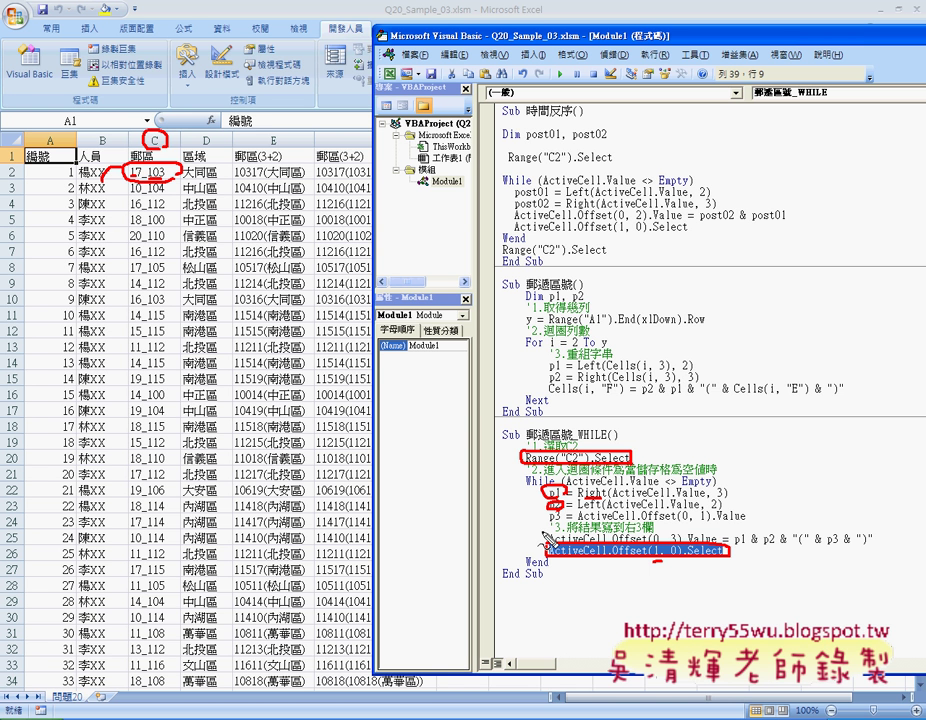
Circle p3, the 區域 header and F2's result, mark the concatenation, and draw a line down column C
left_click_drag(568, 508, 549, 528)
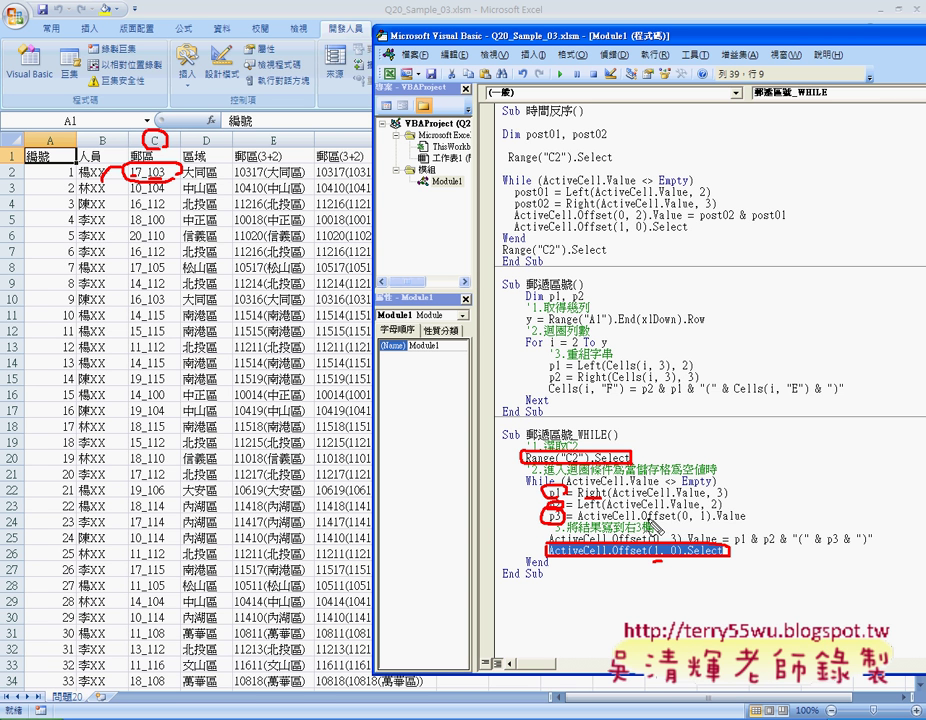
left_click_drag(646, 519, 680, 519)
mouse_move(172, 152)
left_mouse_down()
mouse_move(198, 158)
mouse_move(214, 181)
left_mouse_up()
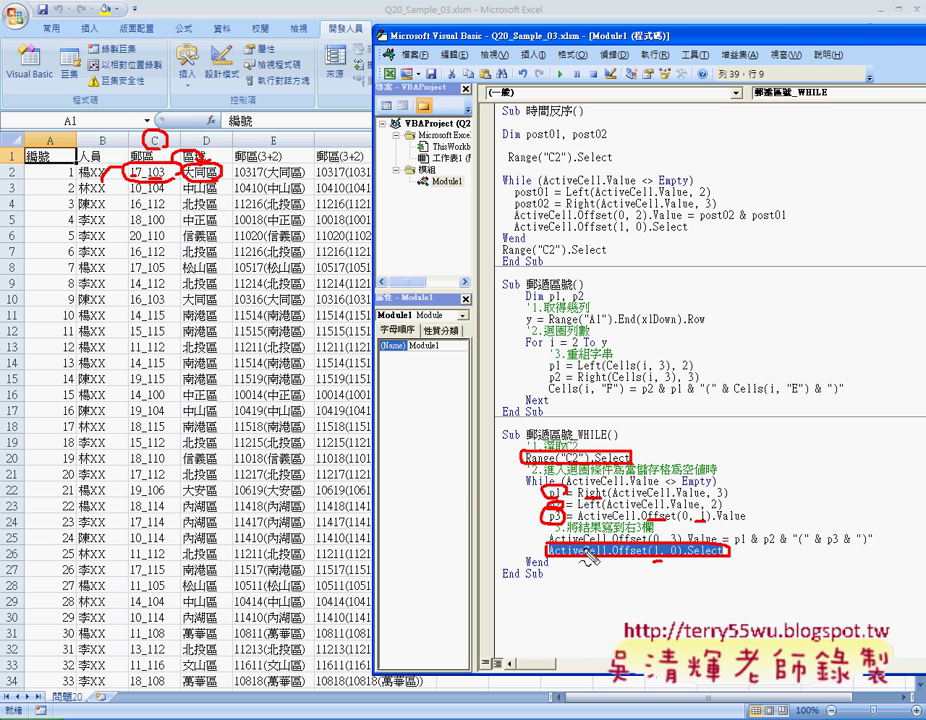
left_click_drag(650, 562, 664, 563)
left_click_drag(180, 158, 172, 178)
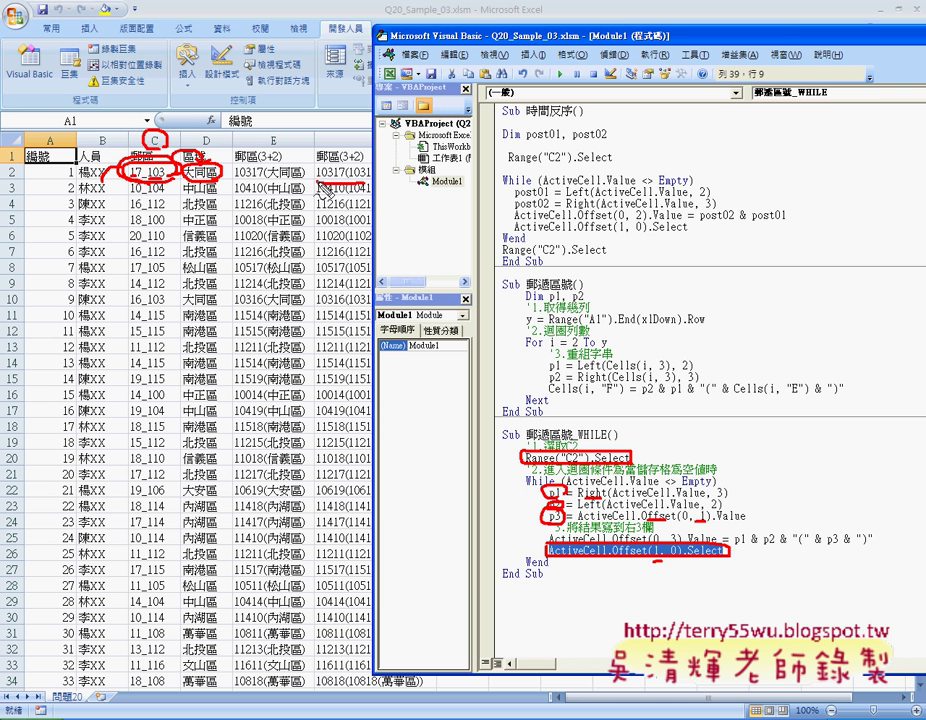
left_click_drag(366, 166, 371, 188)
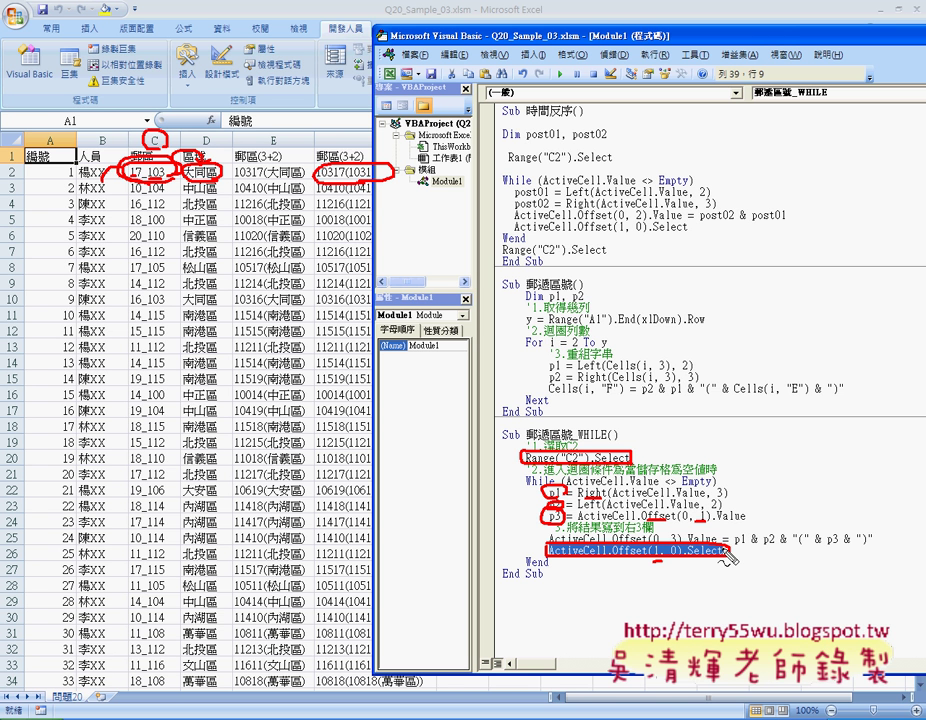
mouse_move(737, 546)
left_mouse_down()
mouse_move(756, 545)
mouse_move(692, 530)
mouse_move(676, 566)
left_mouse_up()
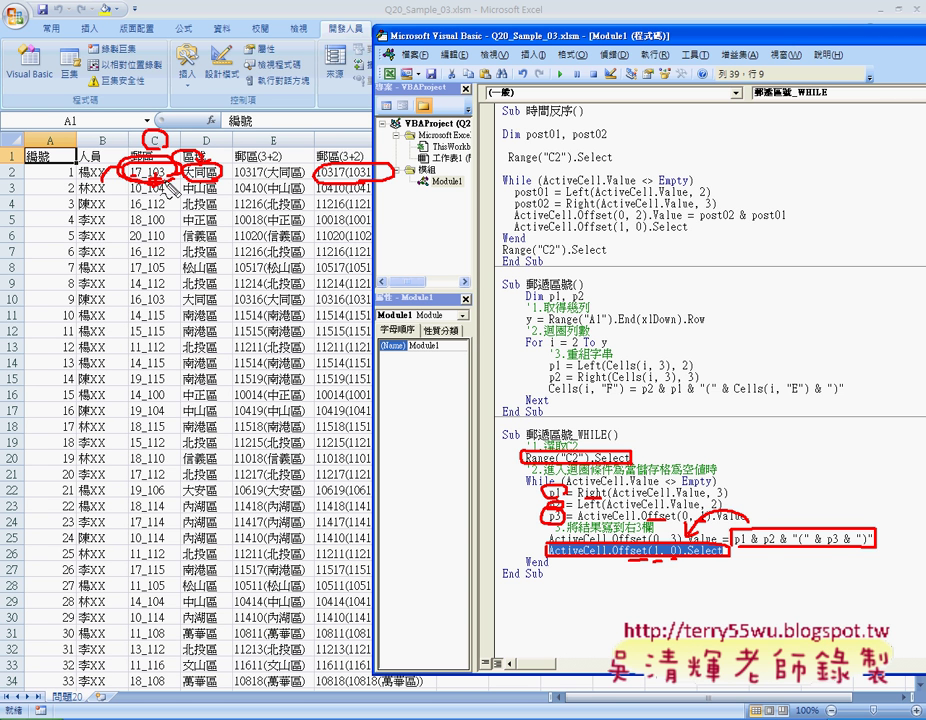
mouse_move(152, 207)
left_mouse_down()
mouse_move(156, 333)
mouse_move(148, 340)
left_mouse_up()
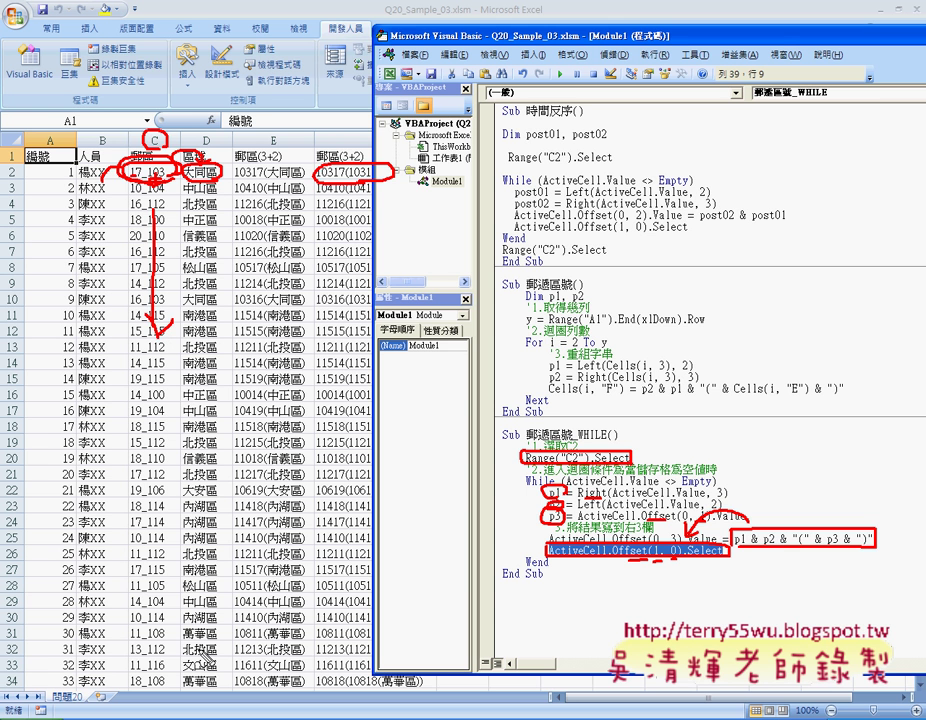
Check on the worksheet that the postal-code data in column C ends at row 204
key("e")
left_click(149, 633)
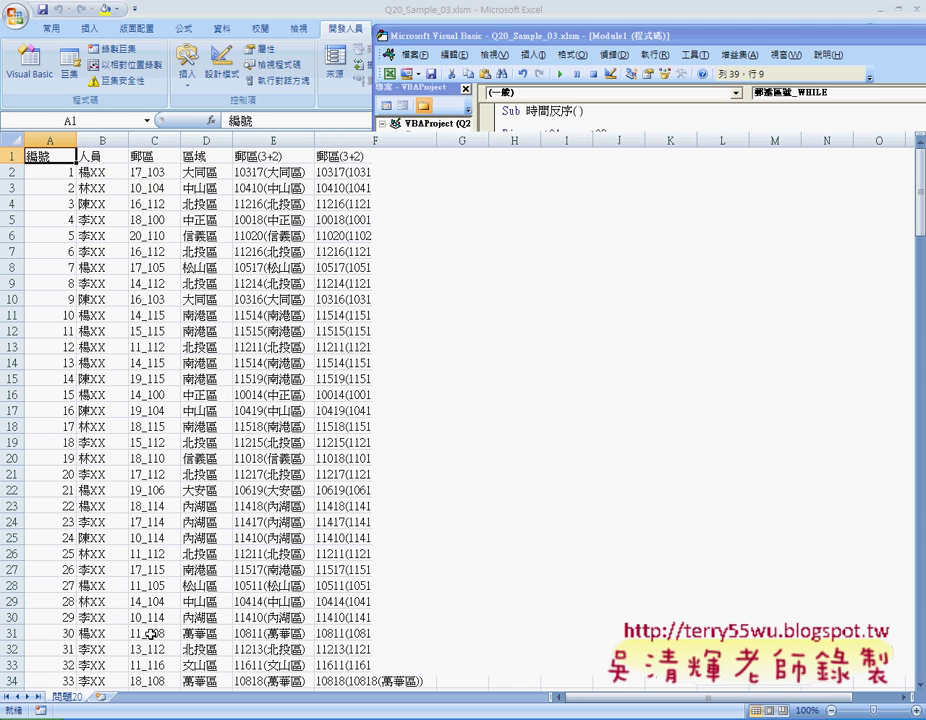
key("ctrl+Down")
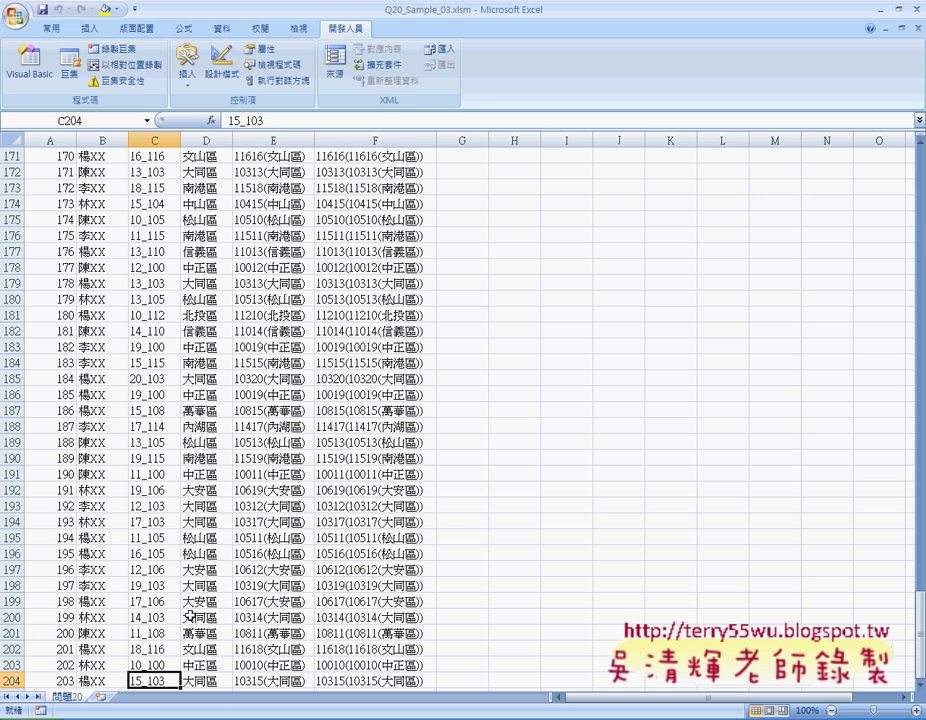
scroll(152, 600, "down", 2)
key("Down")
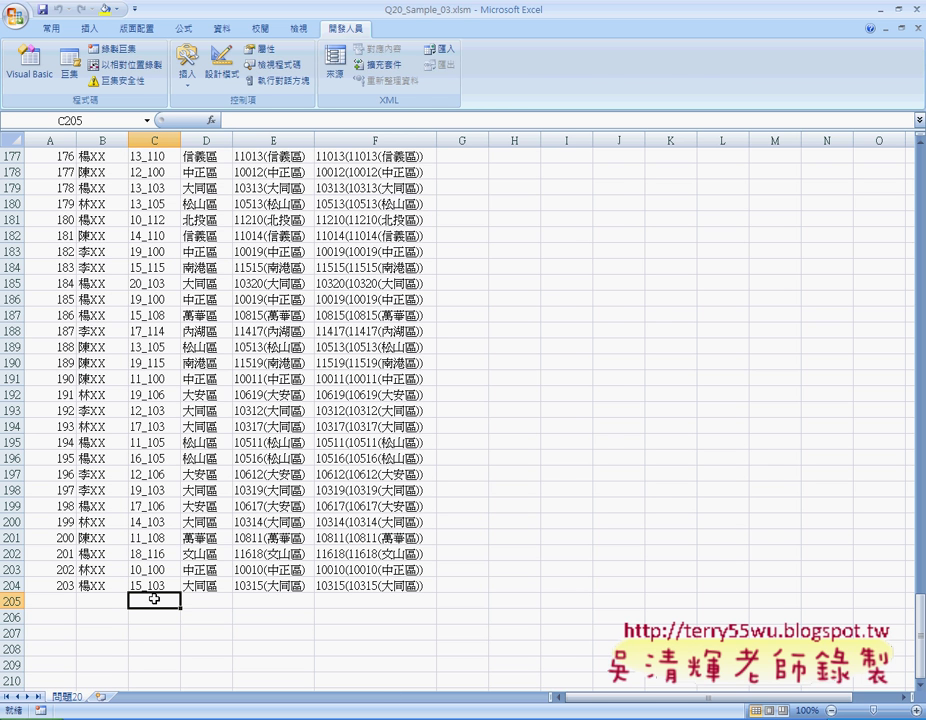
key("alt+F11")
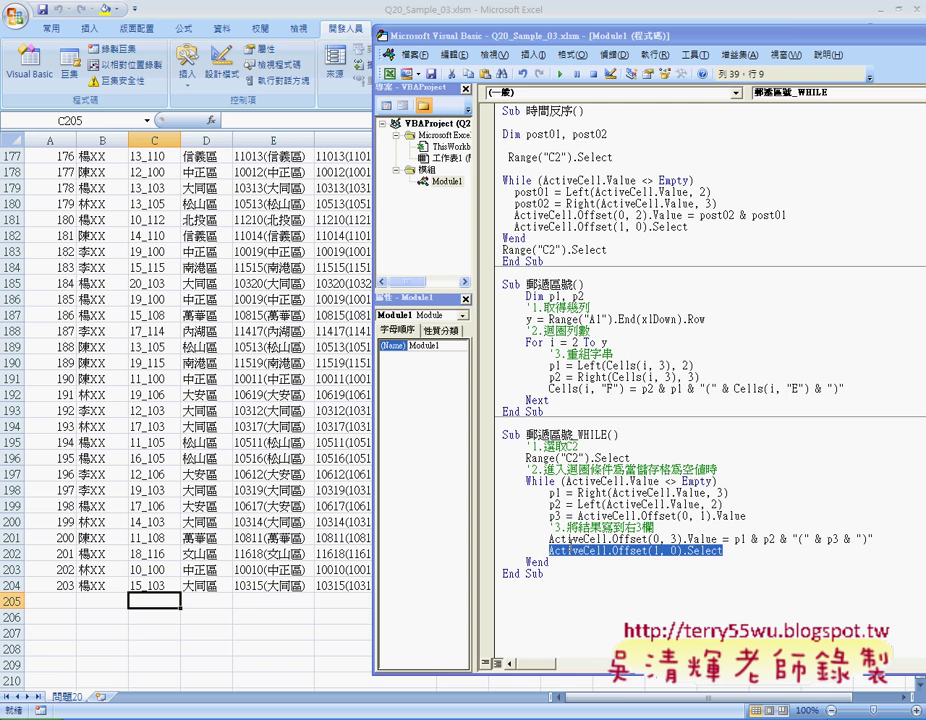
Delete the old results in F2:F204, leaving cell F2 selected
left_click(345, 300)
scroll(300, 350, "up", 1)
left_click(386, 634)
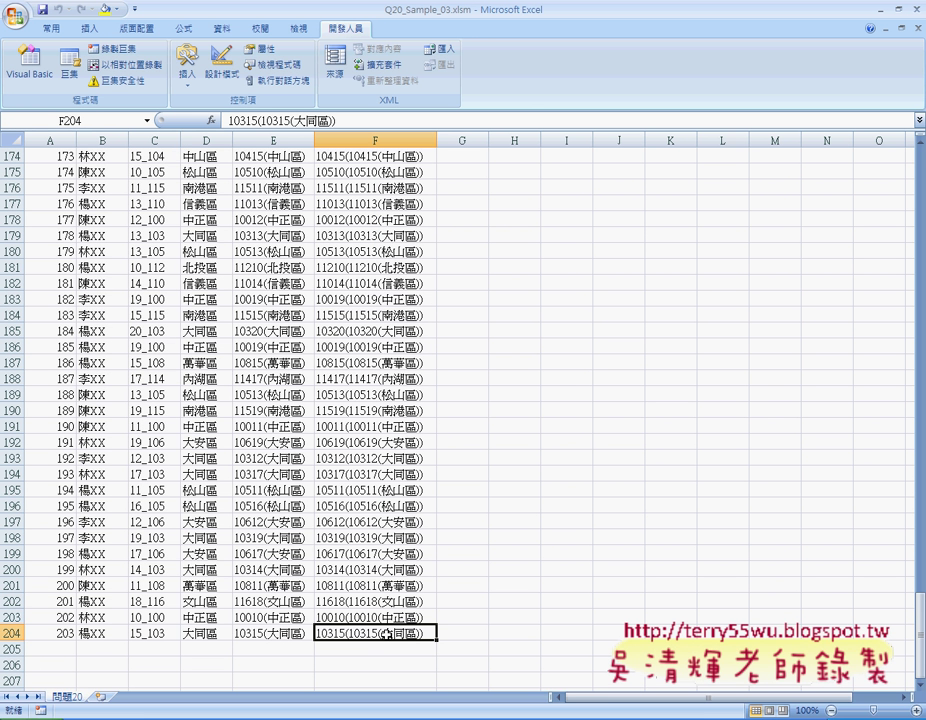
key("ctrl+a")
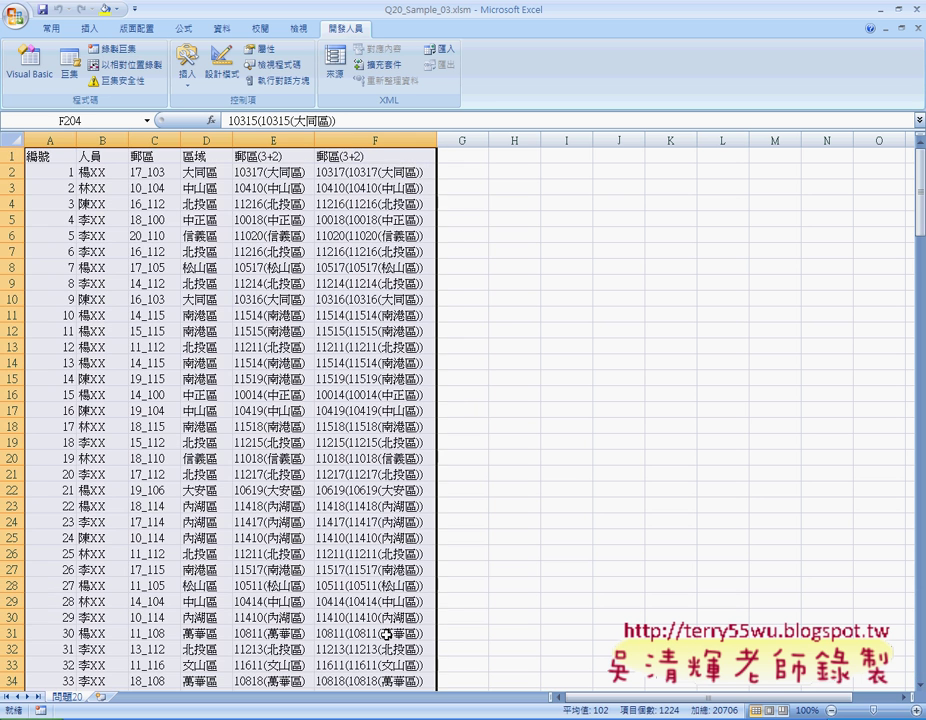
left_click(370, 173)
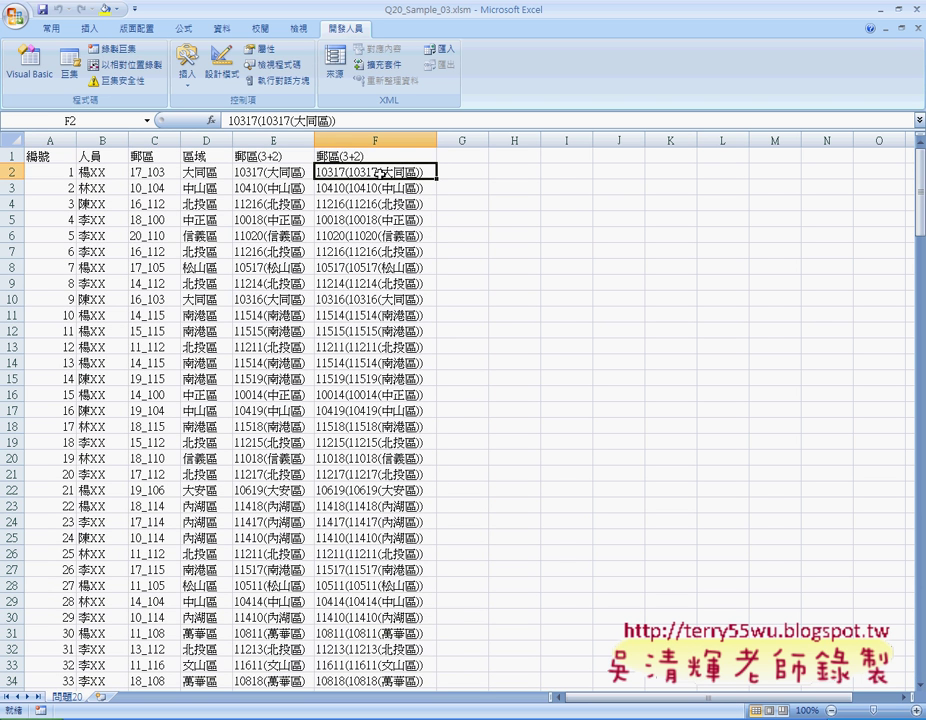
key("ctrl+shift+Down")
key("Delete")
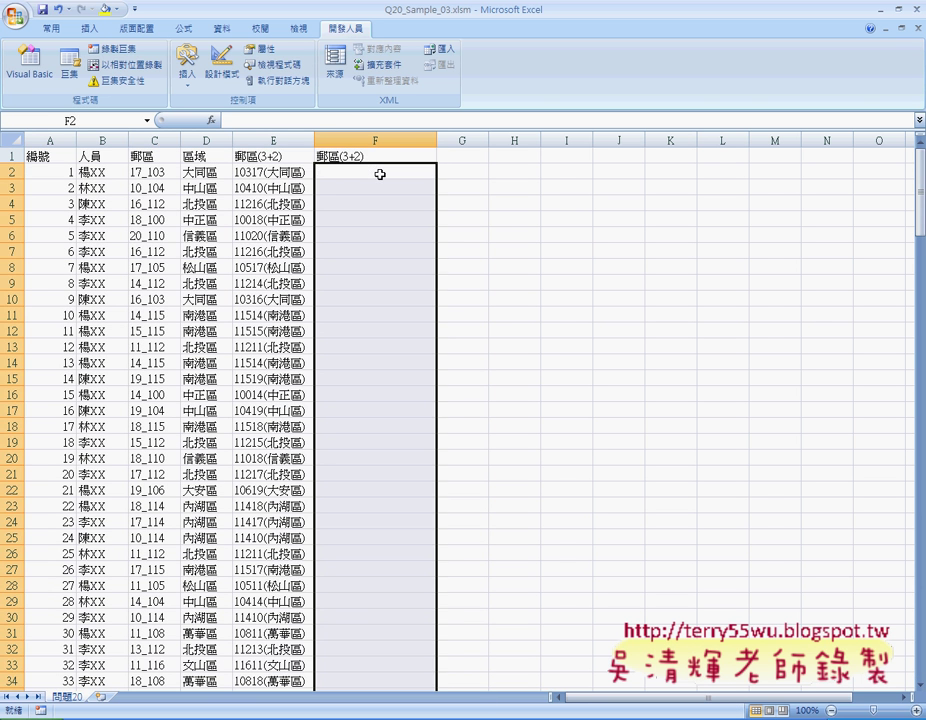
left_click(380, 174)
Step through the first 郵遞區號_WHILE loop pass with F8, writing 10317(大同區) into cell F2
key("alt+F11")
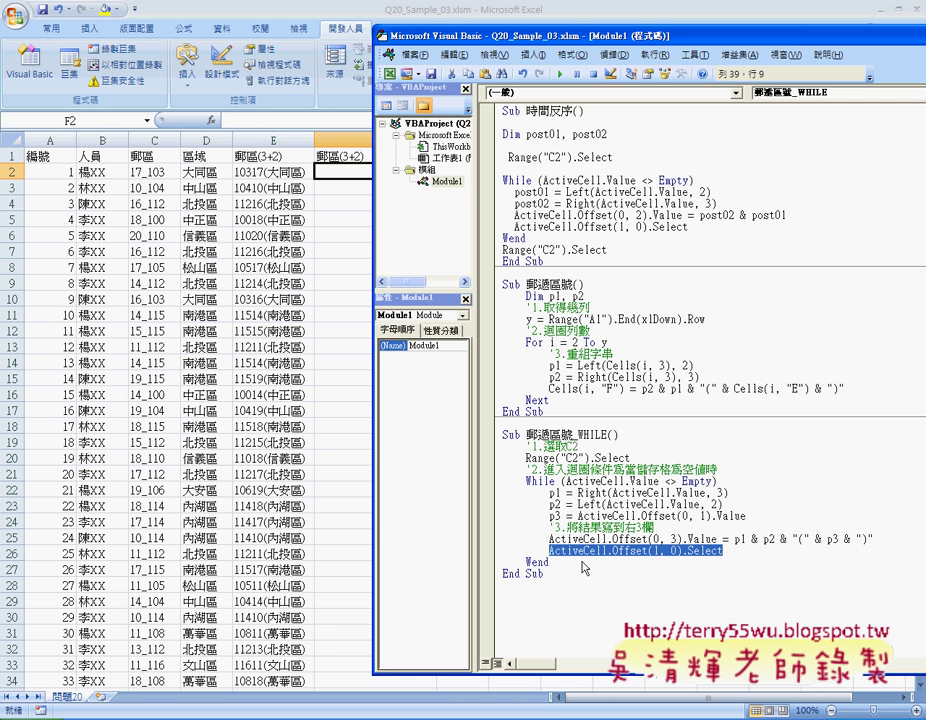
left_click(502, 435)
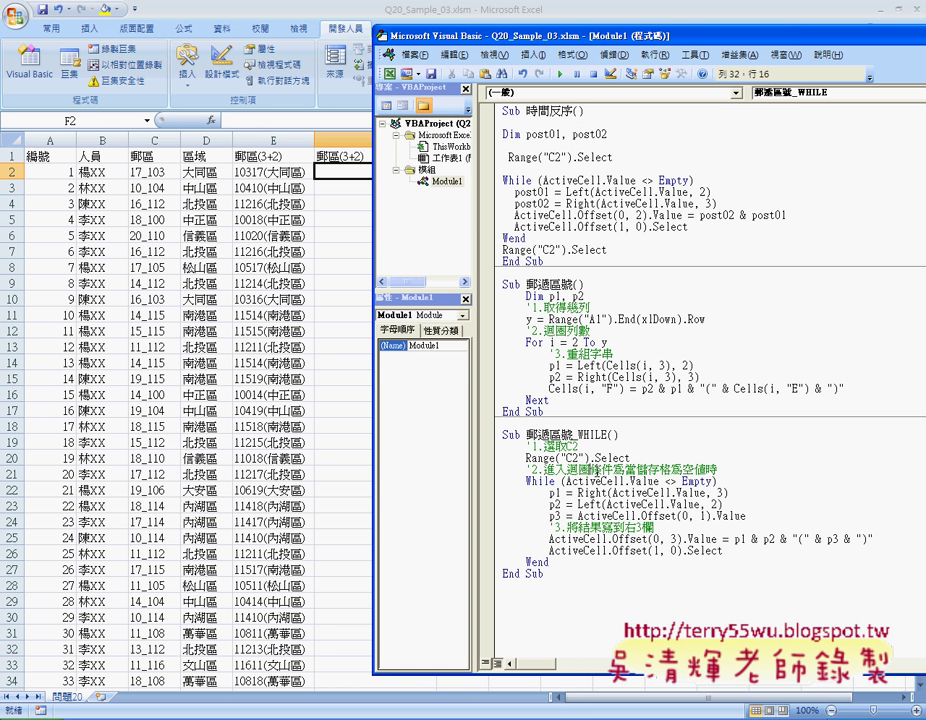
key("F8")
key("F8")
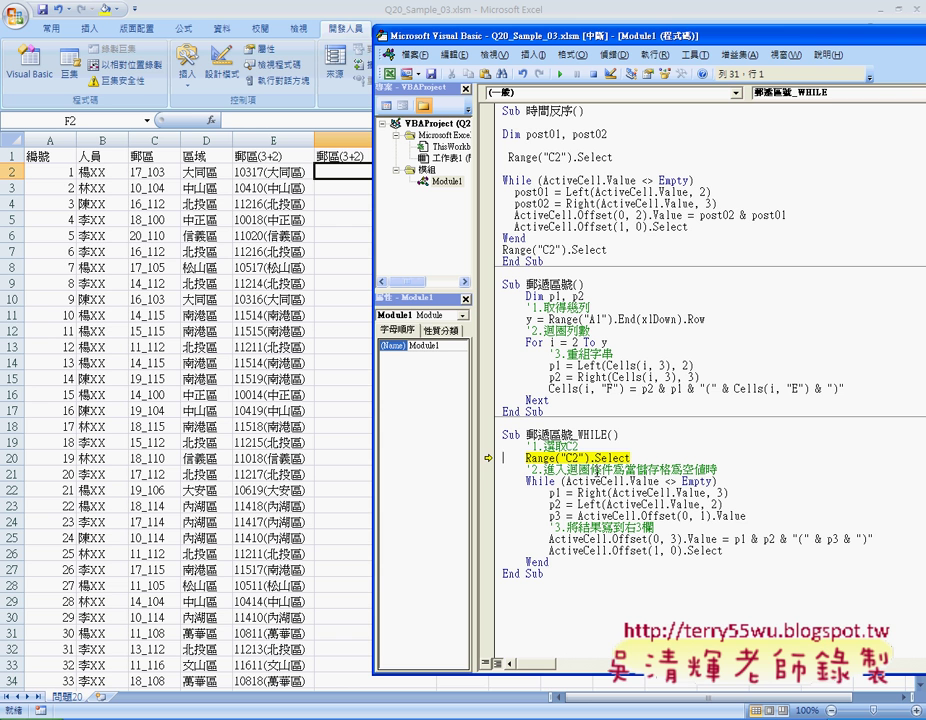
key("F8")
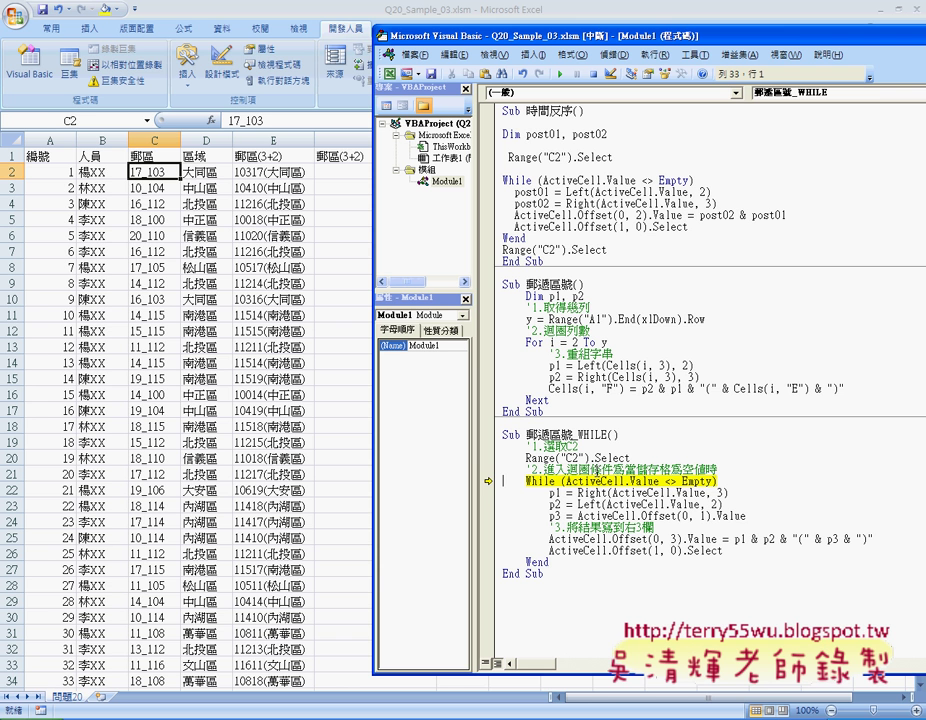
key("F8")
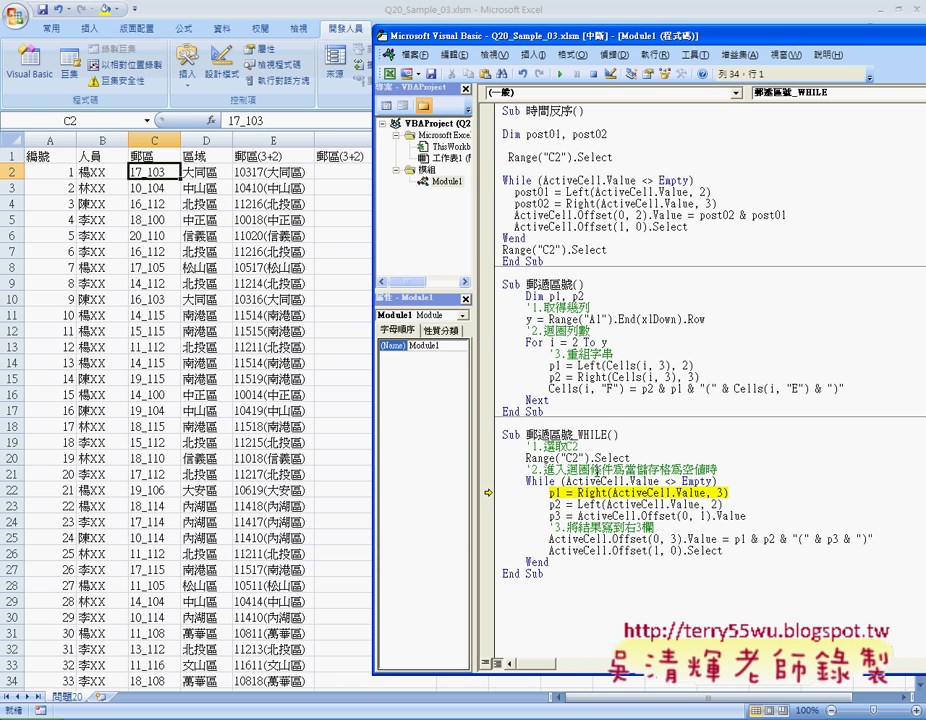
key("F8")
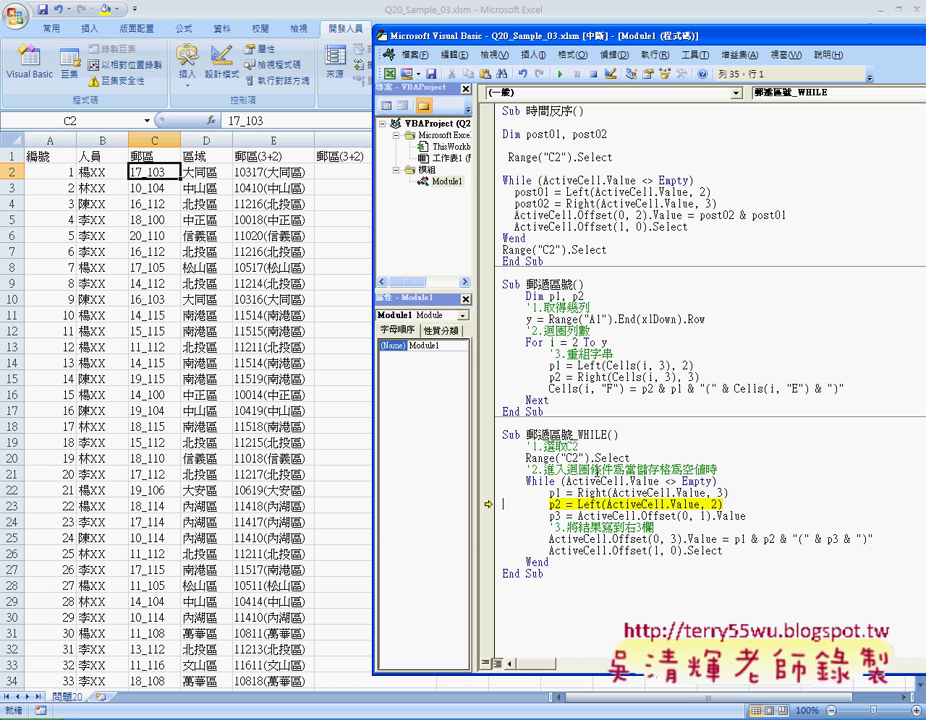
key("F8")
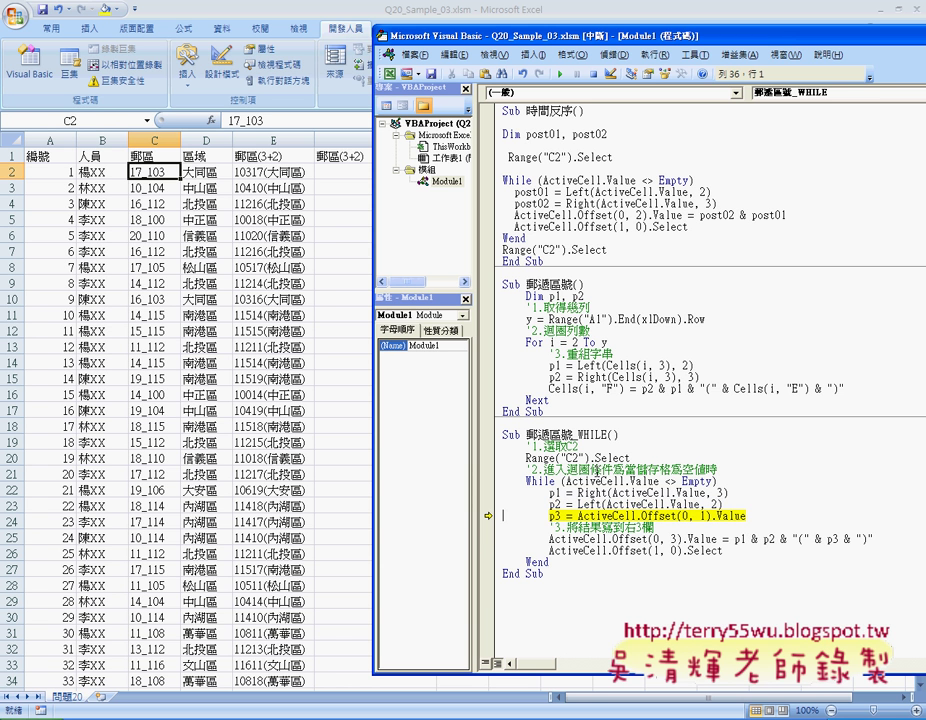
key("F8")
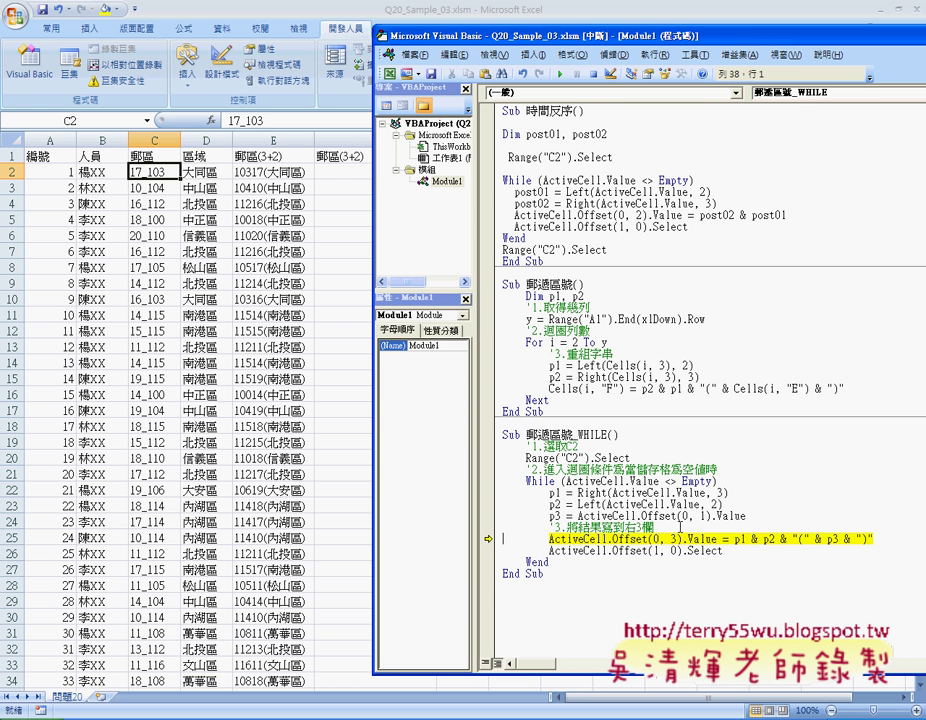
key("F8")
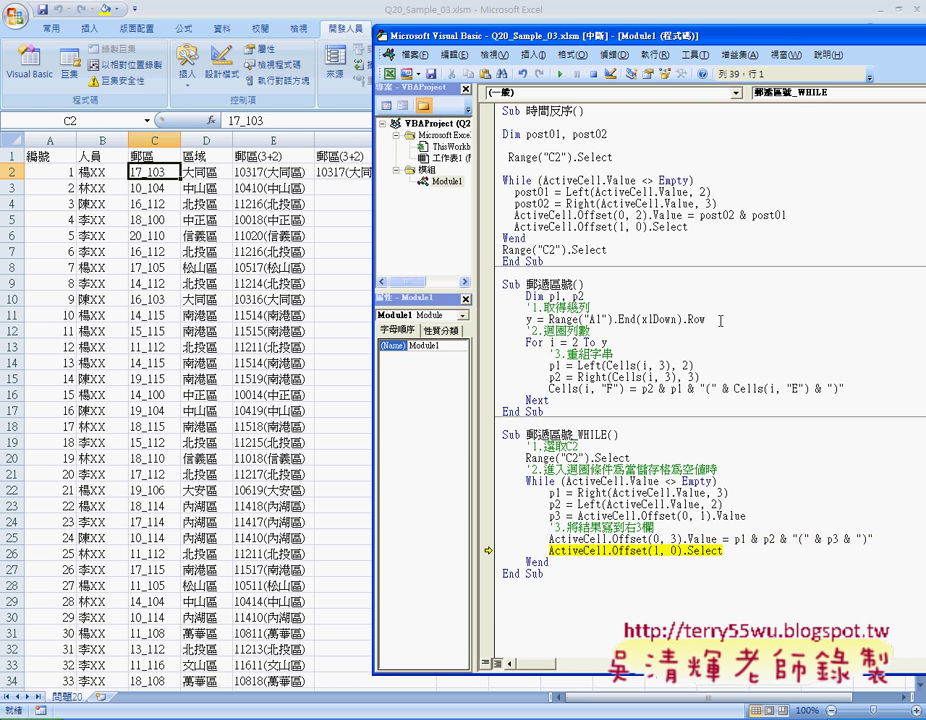
left_click_drag(405, 36, 521, 41)
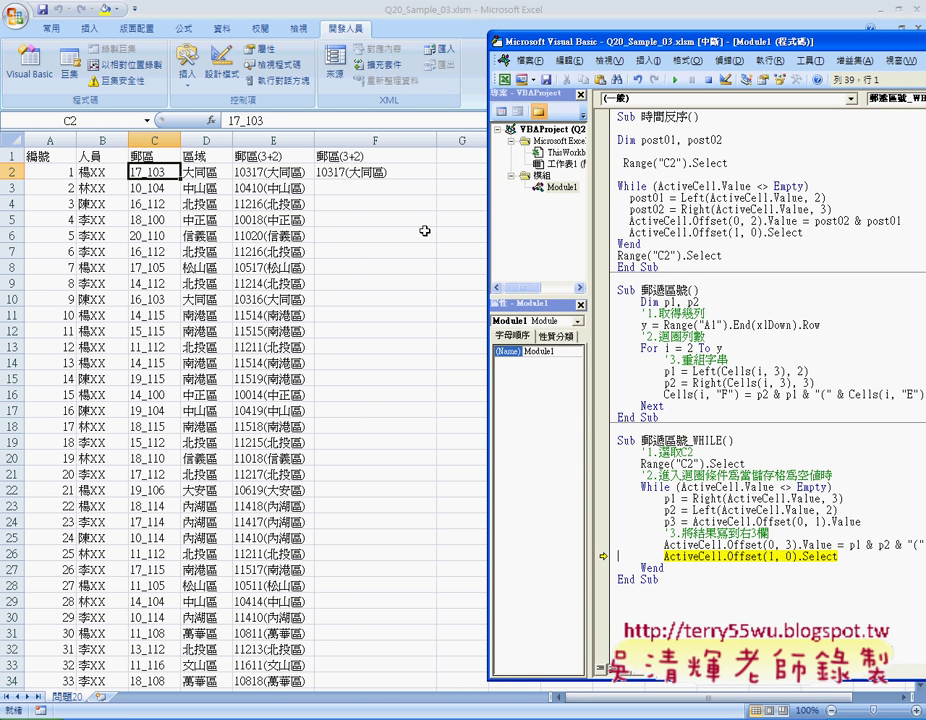
Keep stepping with F8 through further While…Wend passes, filling column F from F3 row by row
key("F8")
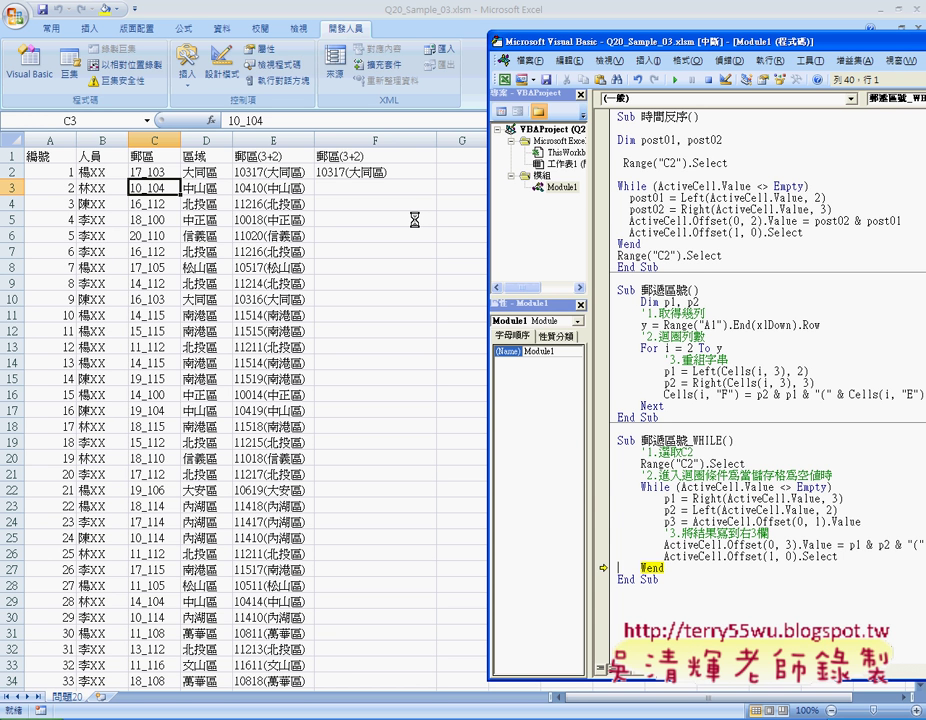
key("F8")
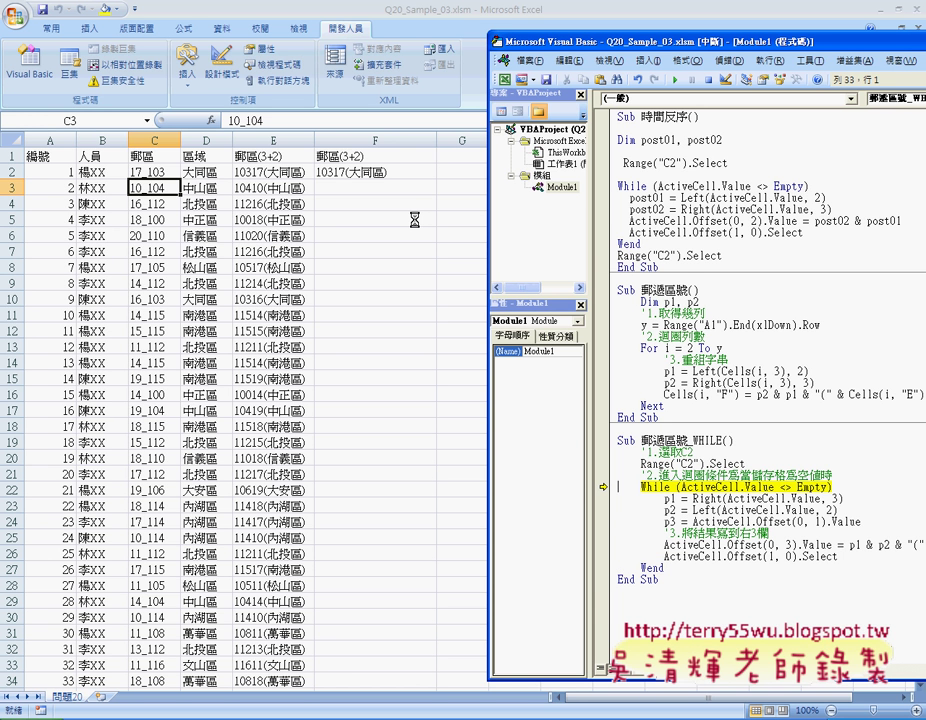
key("F8")
key("F8")
key("F8")
key("F8")
key("F8")
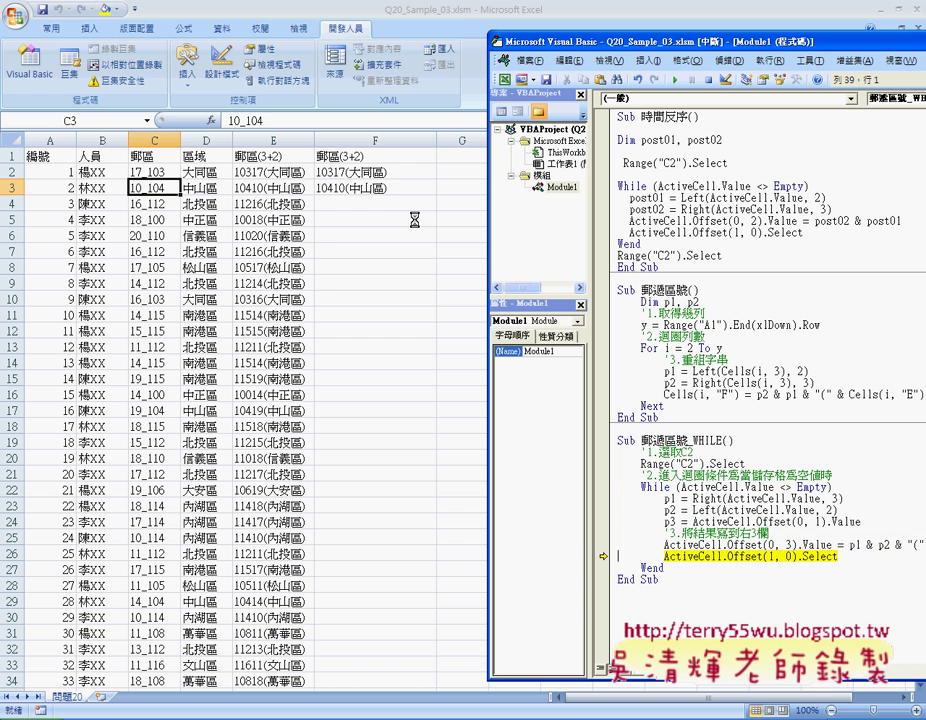
key("F8")
key("F8")
key("F8")
key("F8")
key("F8")
key("F8")
key("F8")
key("F8")
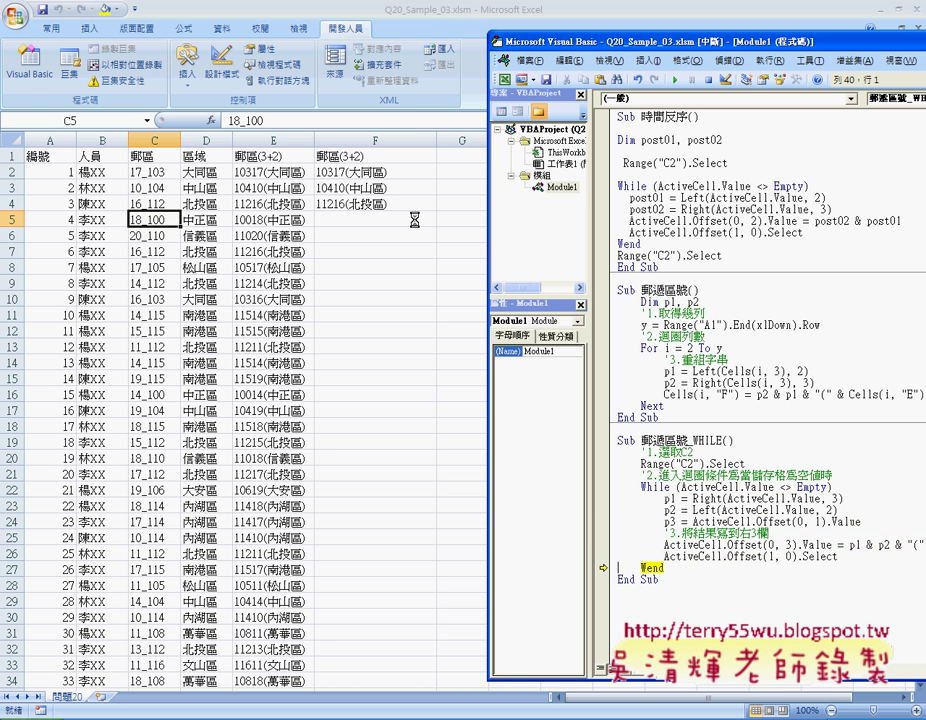
key("F8")
key("F8")
key("F8")
key("F8")
key("F8")
key("F8")
key("F8")
key("F8")
key("F8")
key("F8")
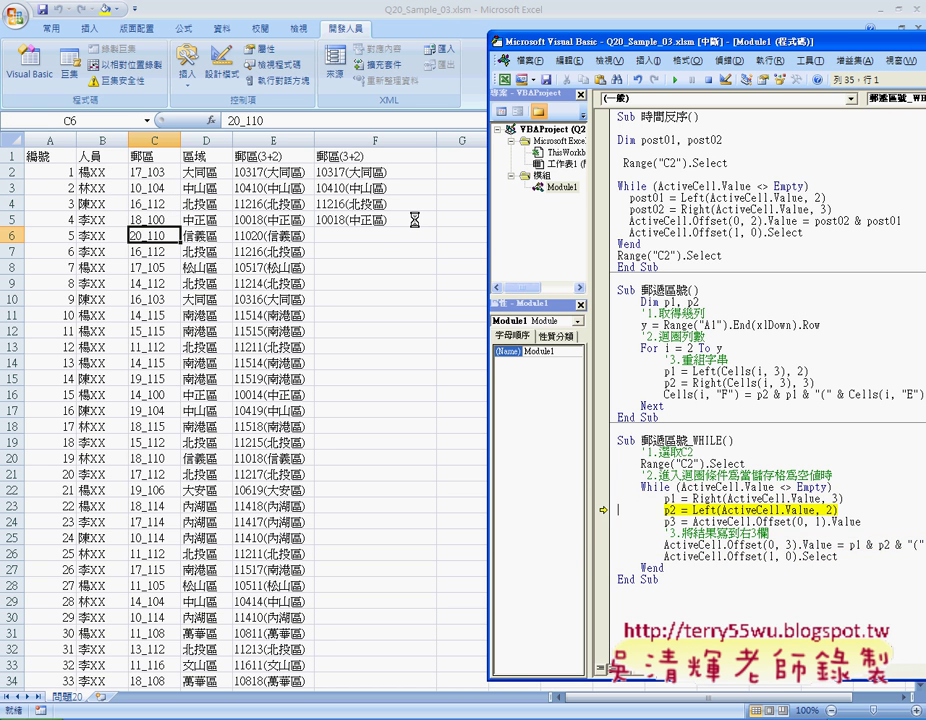
key("F8")
key("F8")
key("F8")
key("F8")
key("F8")
key("F8")
key("F8")
key("F8")
key("F8")
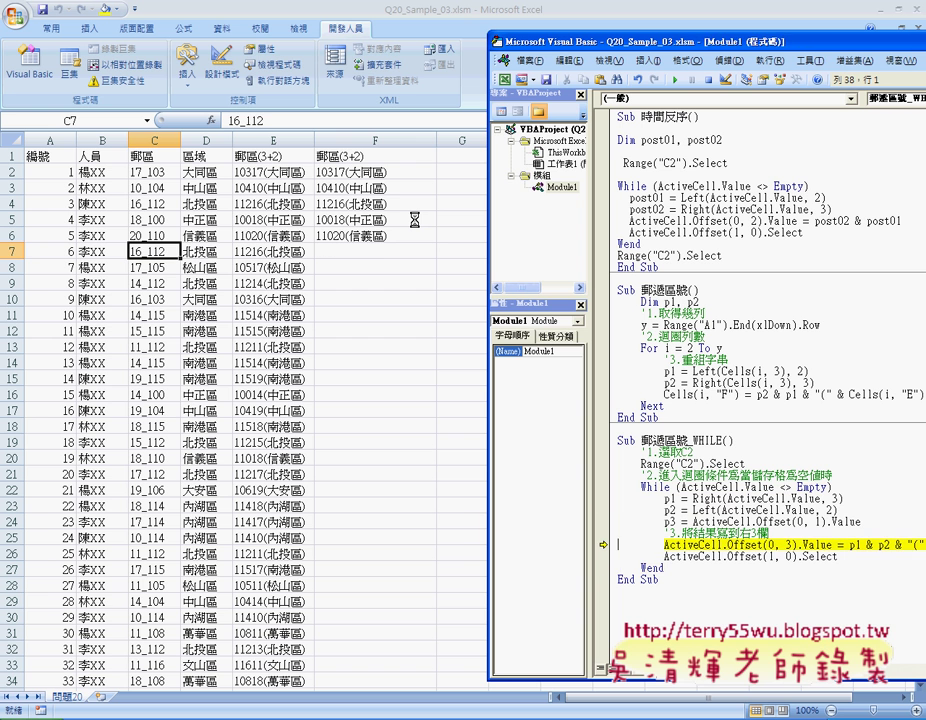
key("F8")
key("F8")
key("F8")
key("F8")
key("F8")
key("F8")
key("F8")
key("F8")
key("F8")
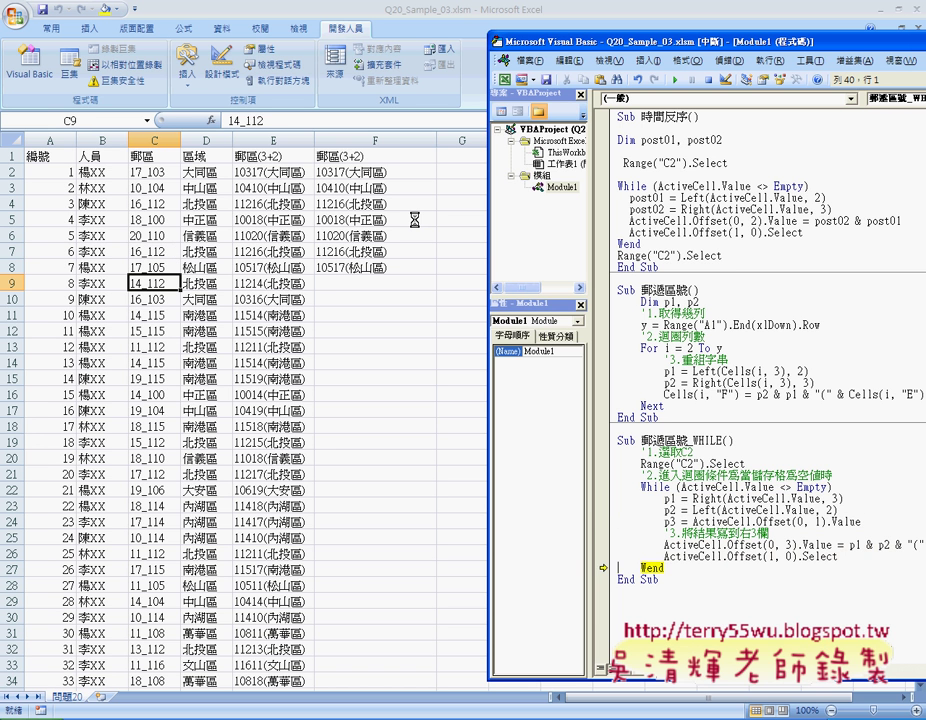
key("F8")
key("F8")
key("F8")
key("F8")
key("F8")
key("F8")
key("F8")
key("F8")
key("F8")
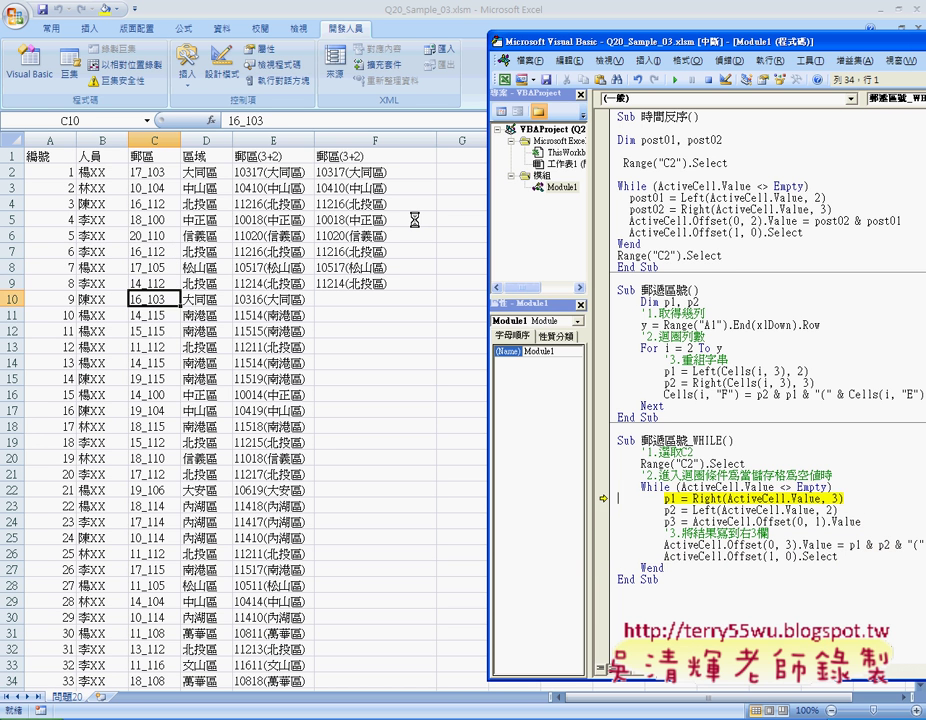
key("F8")
key("F8")
key("F8")
key("F8")
key("F8")
key("F8")
key("F8")
key("F8")
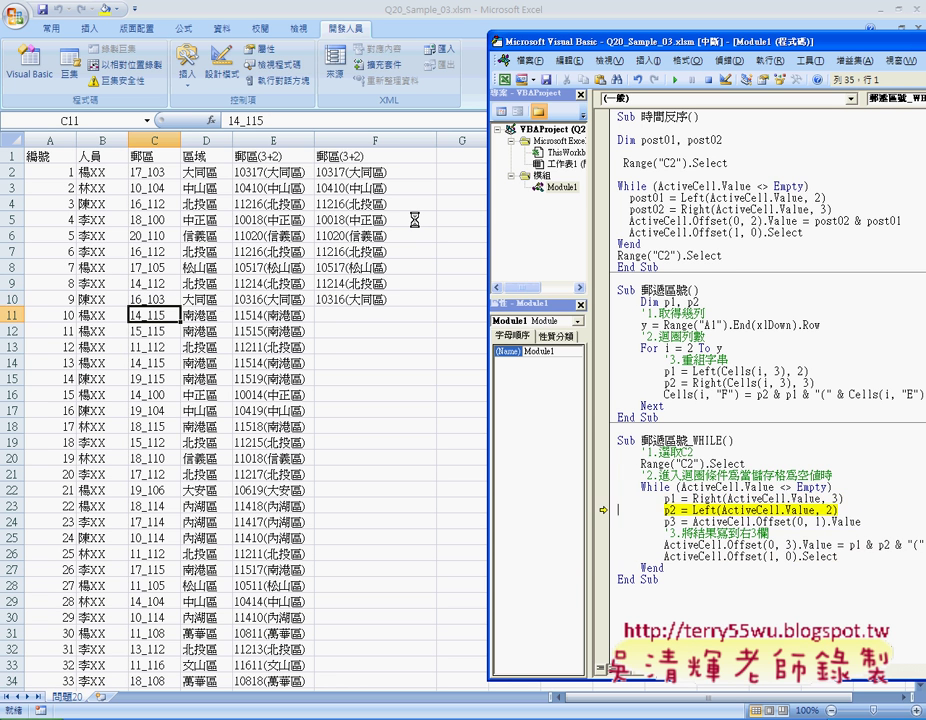
key("F8")
key("F8")
key("F8")
key("F8")
key("F8")
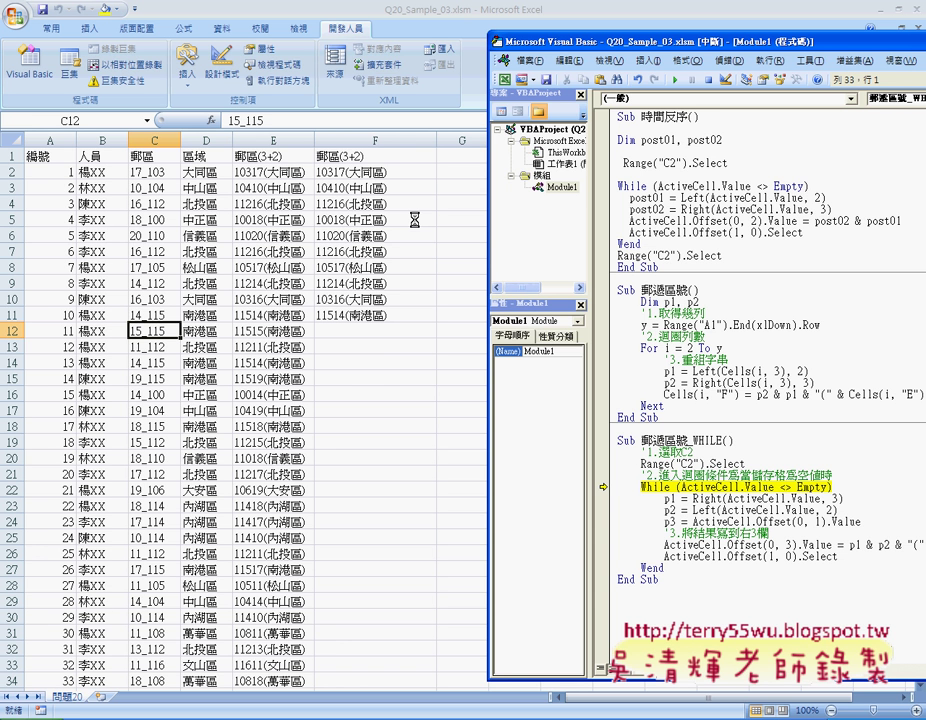
Run the rest of the macro so column F fills to row 204, ending with 10315(大同區)
left_click(676, 79)
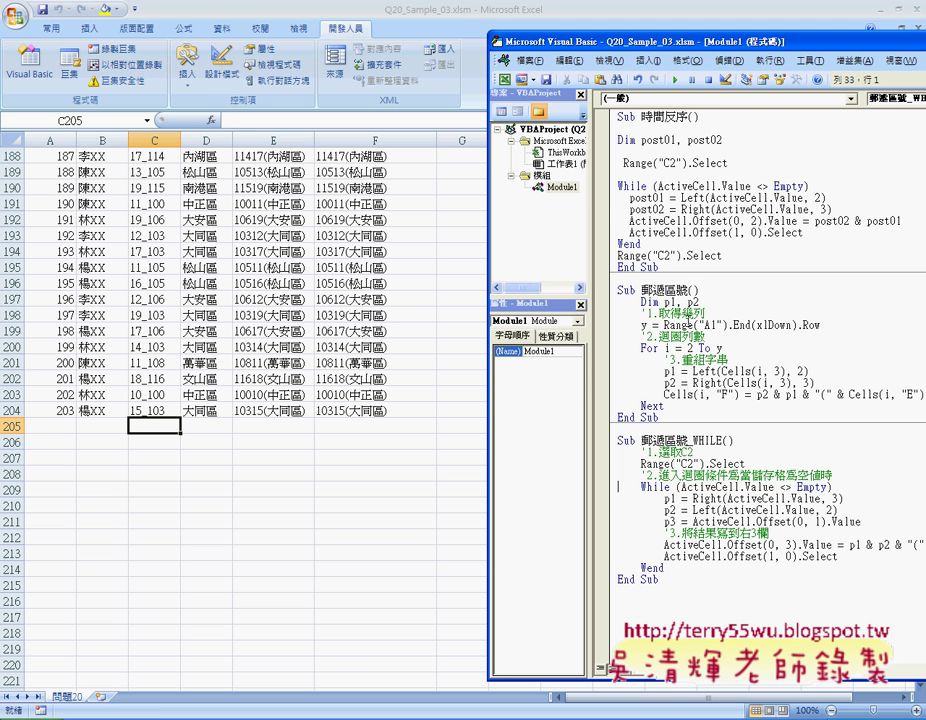
left_click(681, 394)
left_click(697, 349)
left_click(707, 383)
left_click_drag(719, 48, 468, 44)
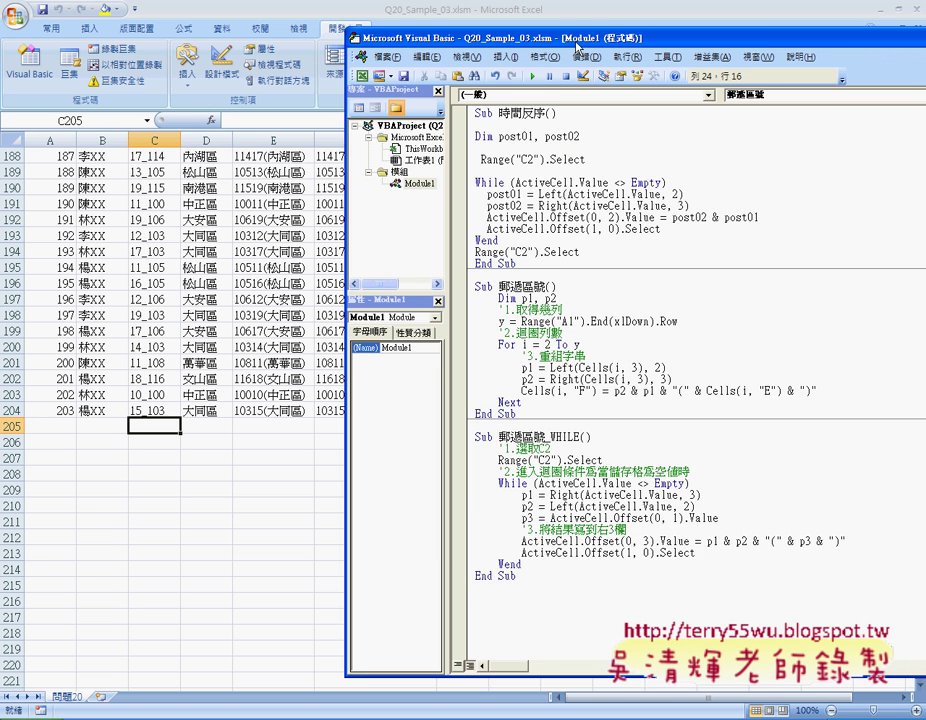